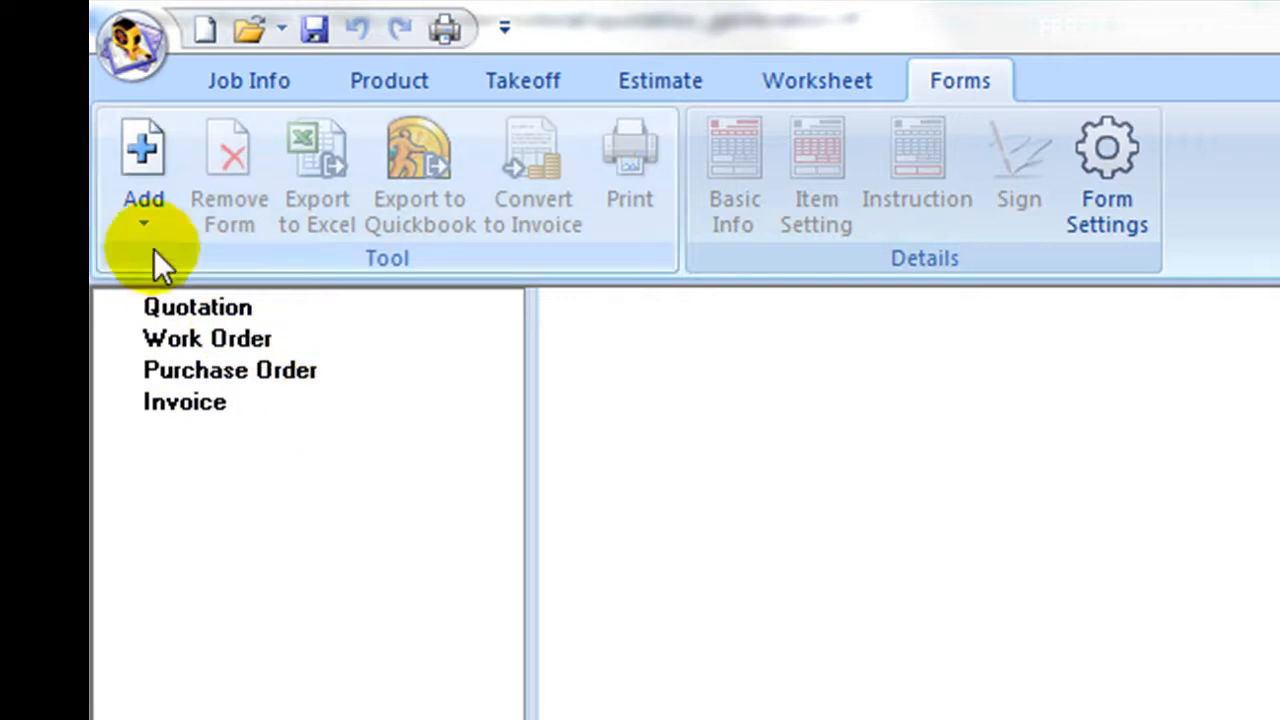
# Create a new quotation for the ABC FloorCovering customer from the database and copy the customer details to the job site.
pyautogui.click(142, 217)
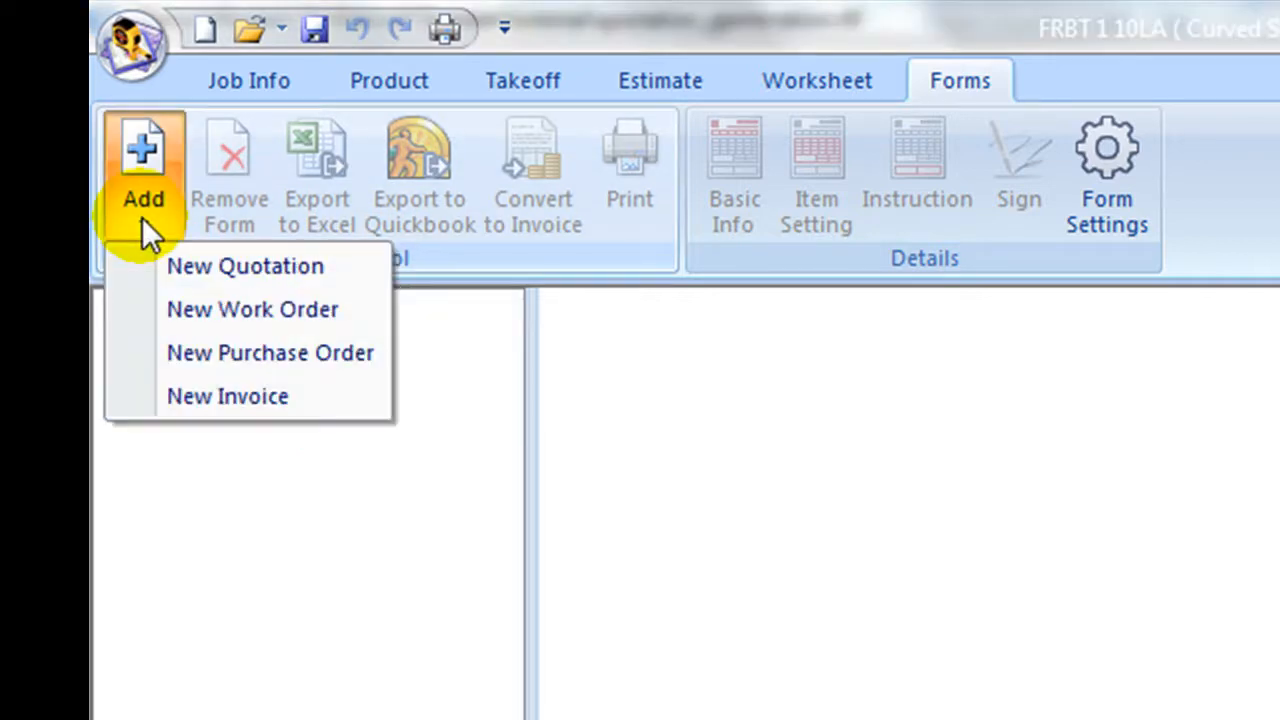
pyautogui.click(191, 278)
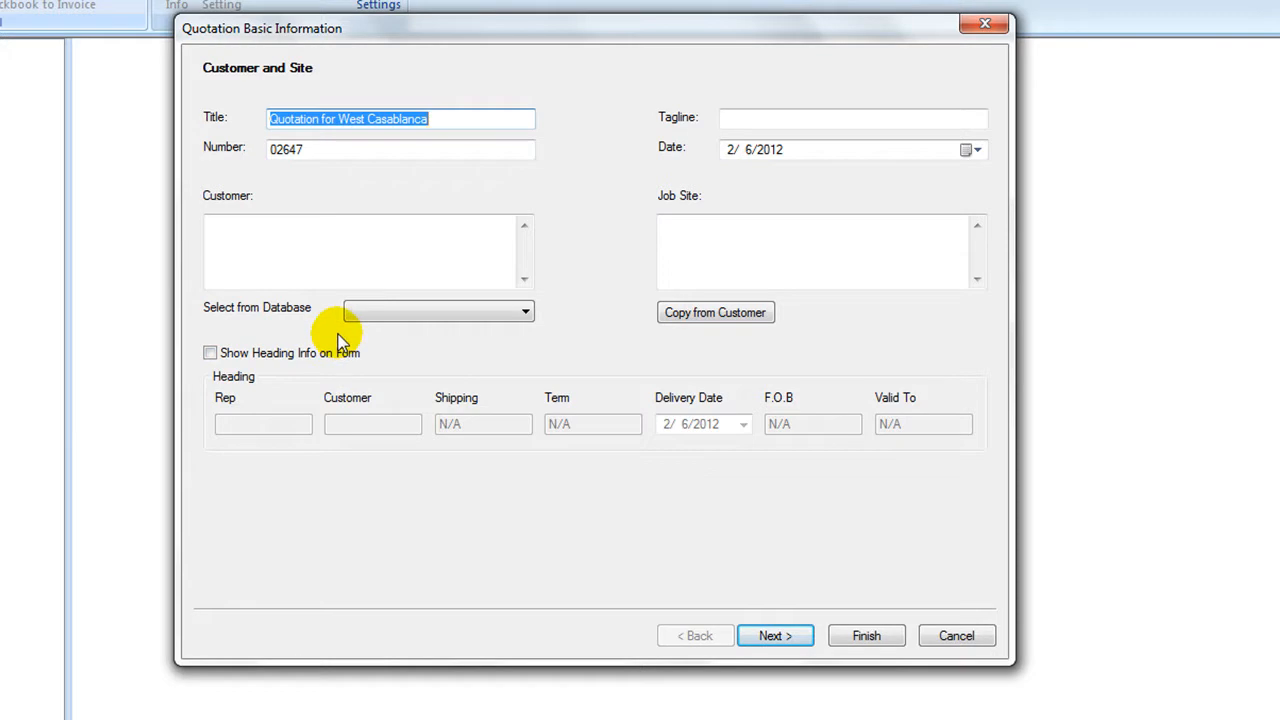
pyautogui.click(449, 310)
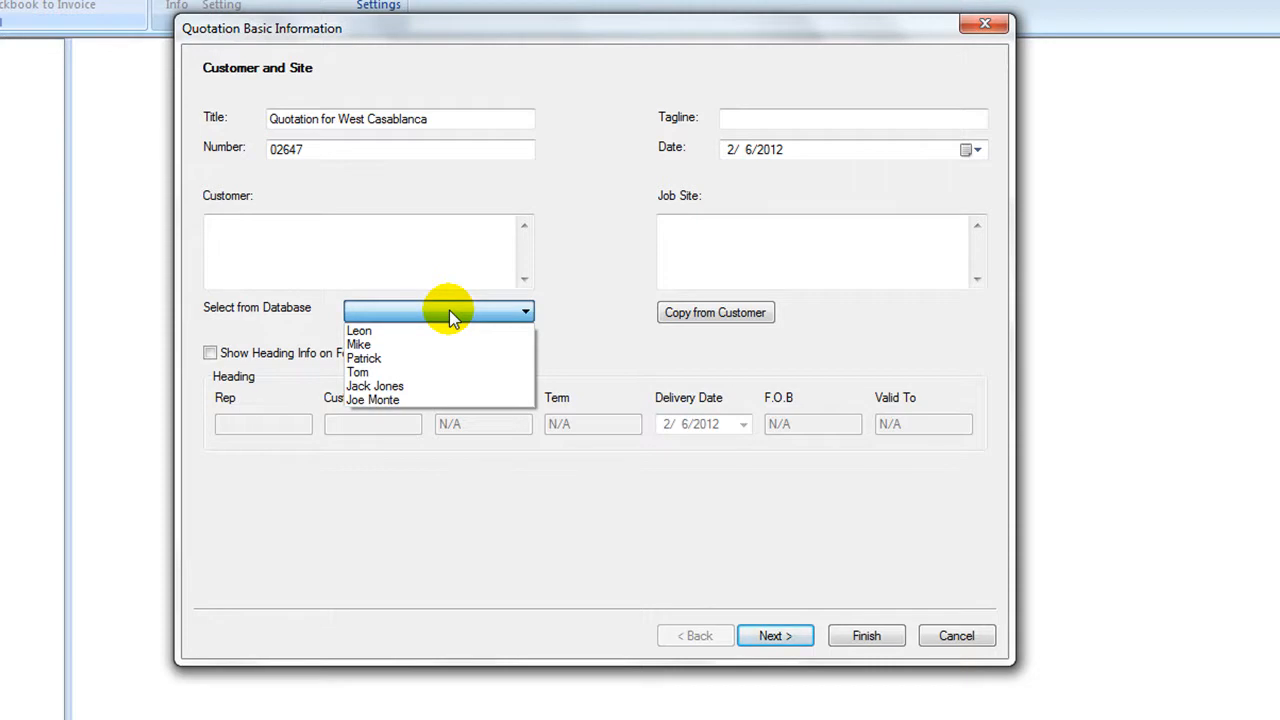
pyautogui.click(448, 385)
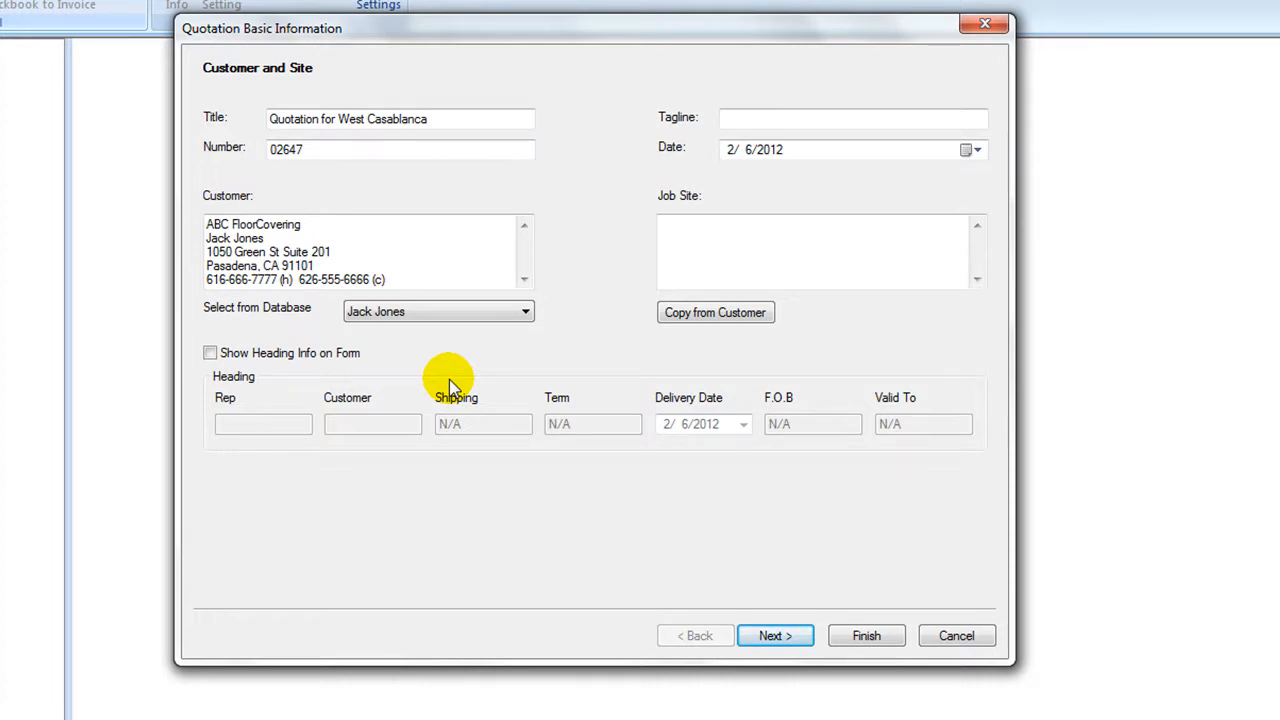
pyautogui.click(692, 324)
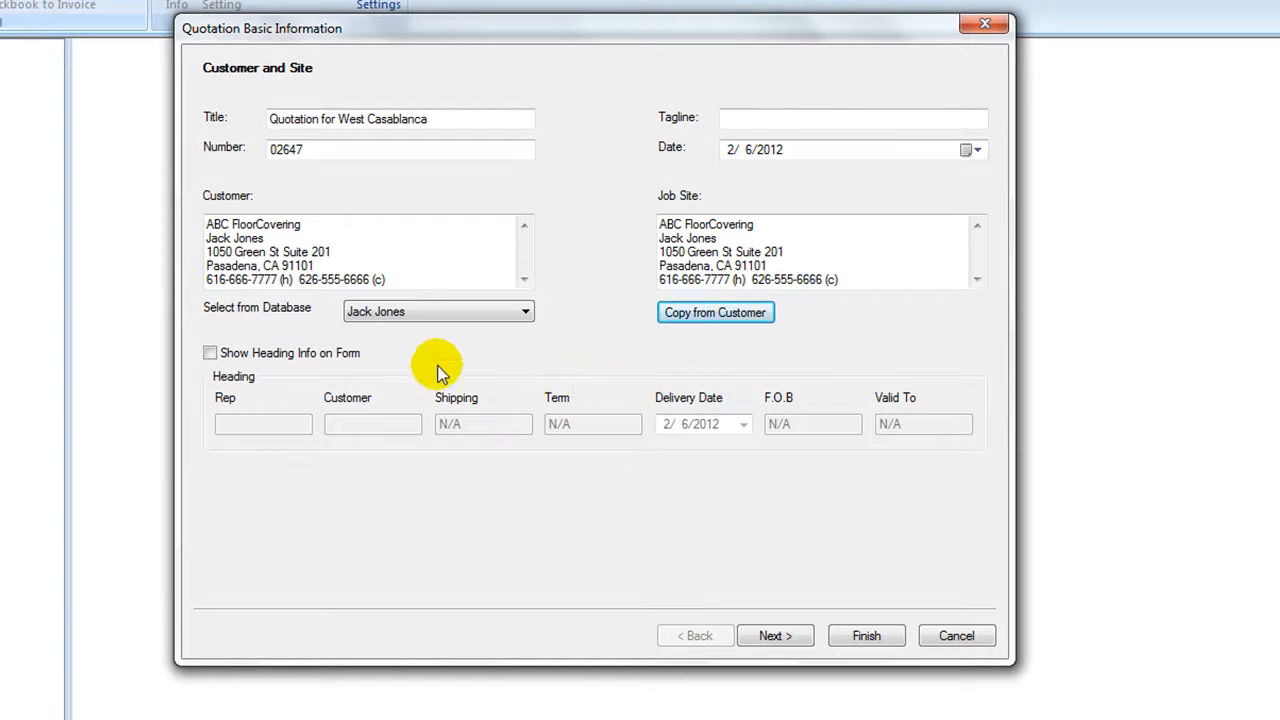
# Show the heading info on the form, enter the representative's name, and continue to the quotation items.
pyautogui.click(210, 355)
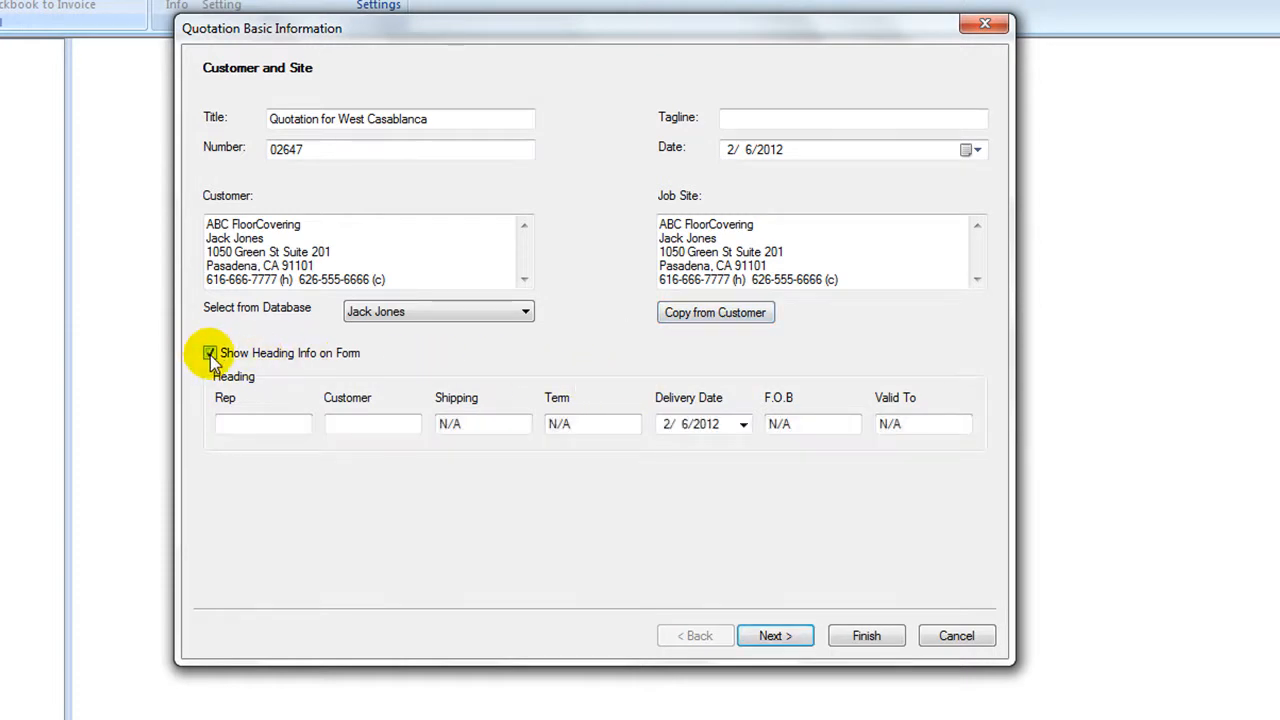
pyautogui.click(240, 428)
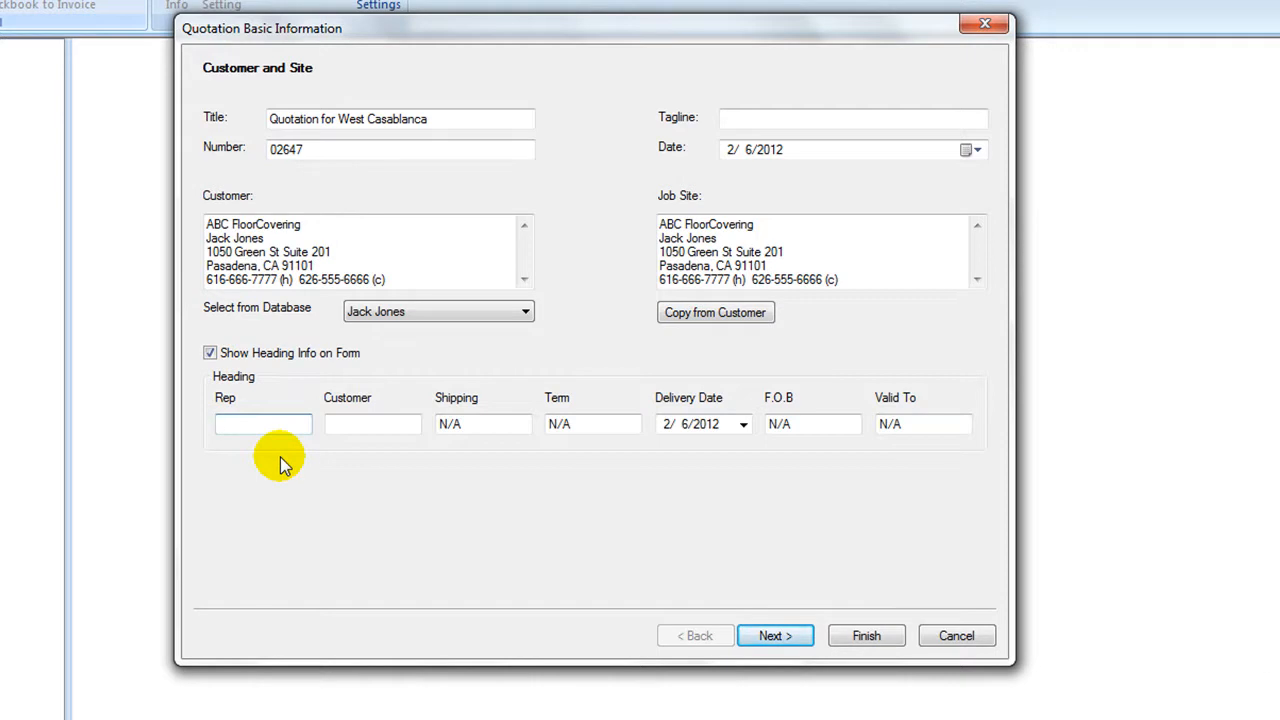
pyautogui.write('Judy')
pyautogui.click(768, 637)
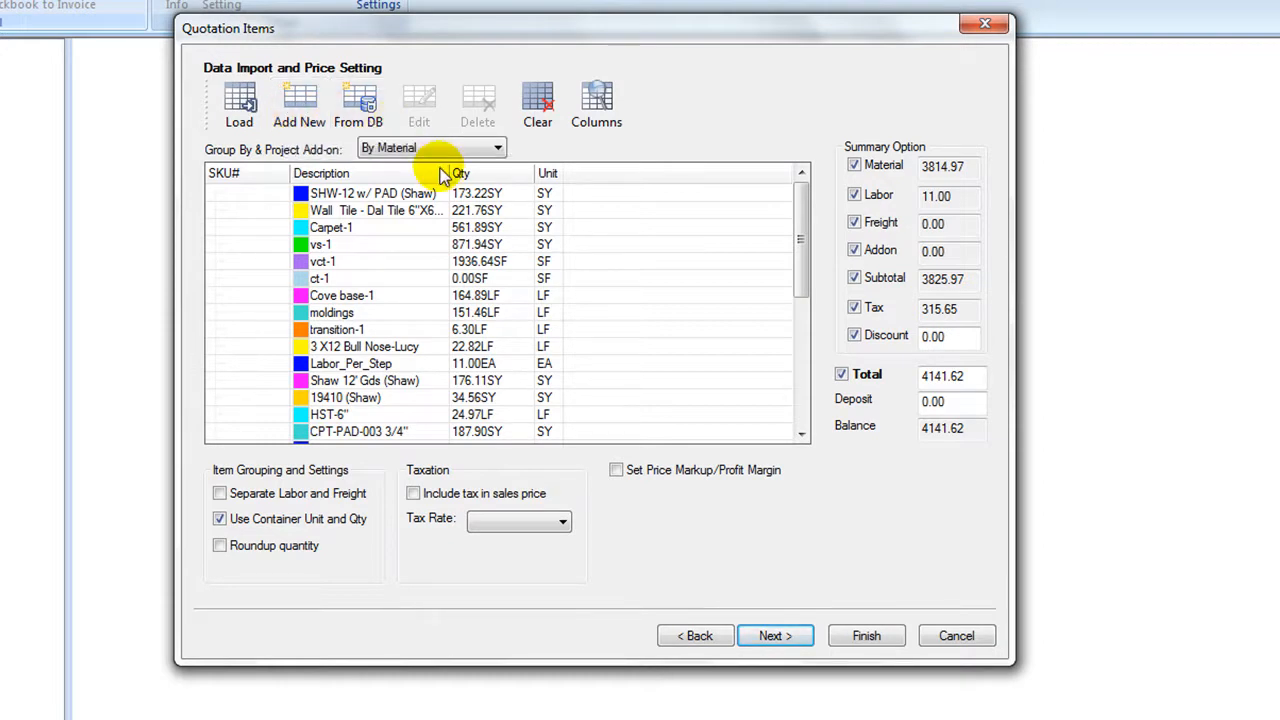
# Edit the VCT A -2 BOXES EXTRA item, setting its cost price to 2.50 and box cost price to 1.90.
pyautogui.moveTo(799, 252); pyautogui.dragTo(806, 357)
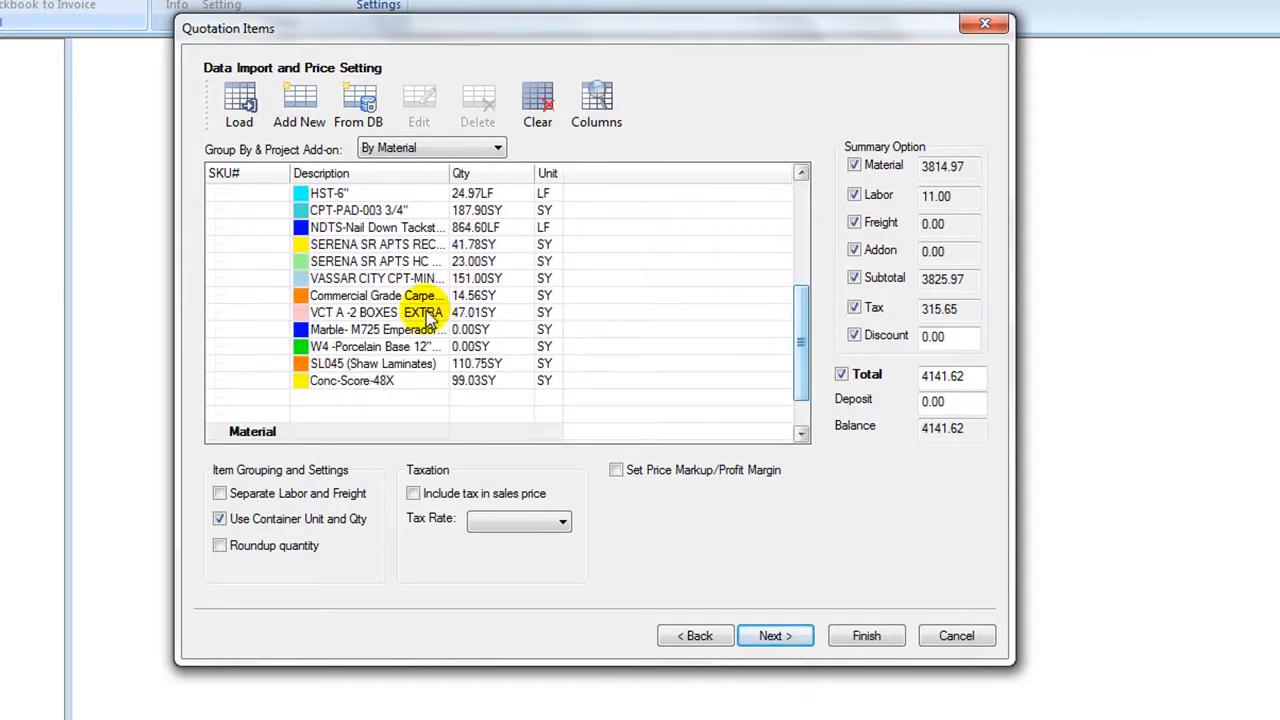
pyautogui.click(383, 316)
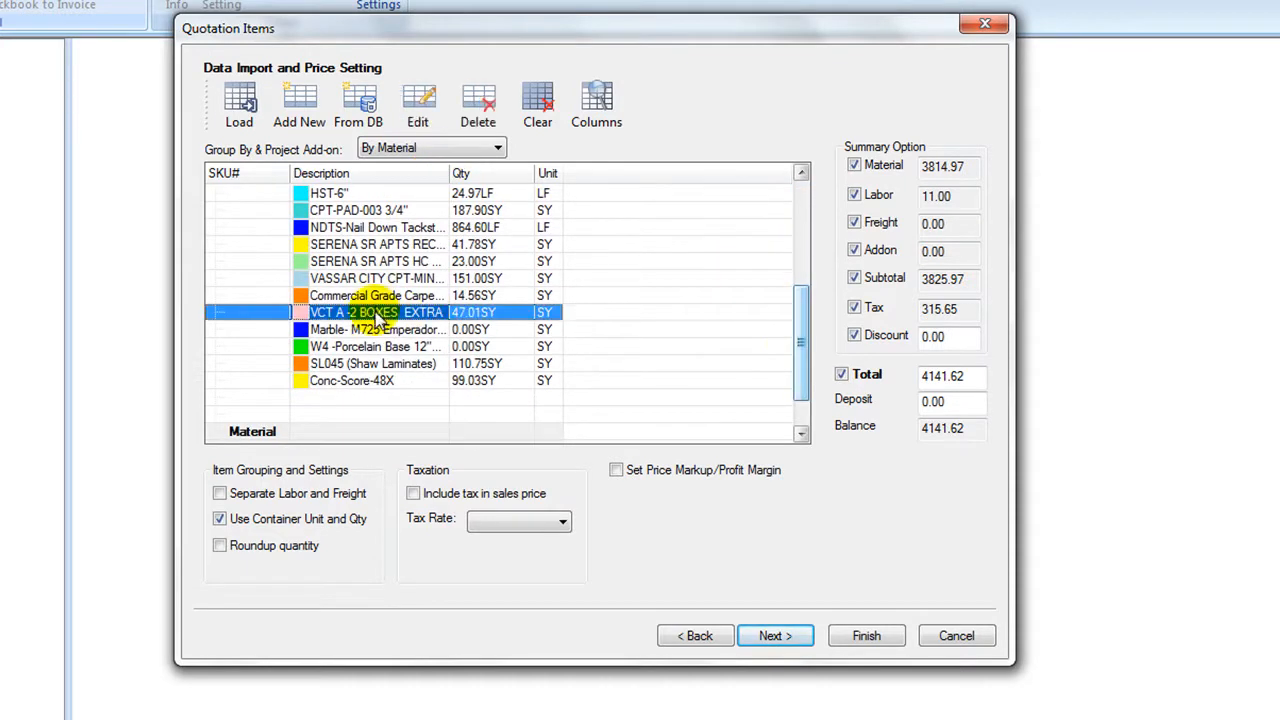
pyautogui.click(423, 115)
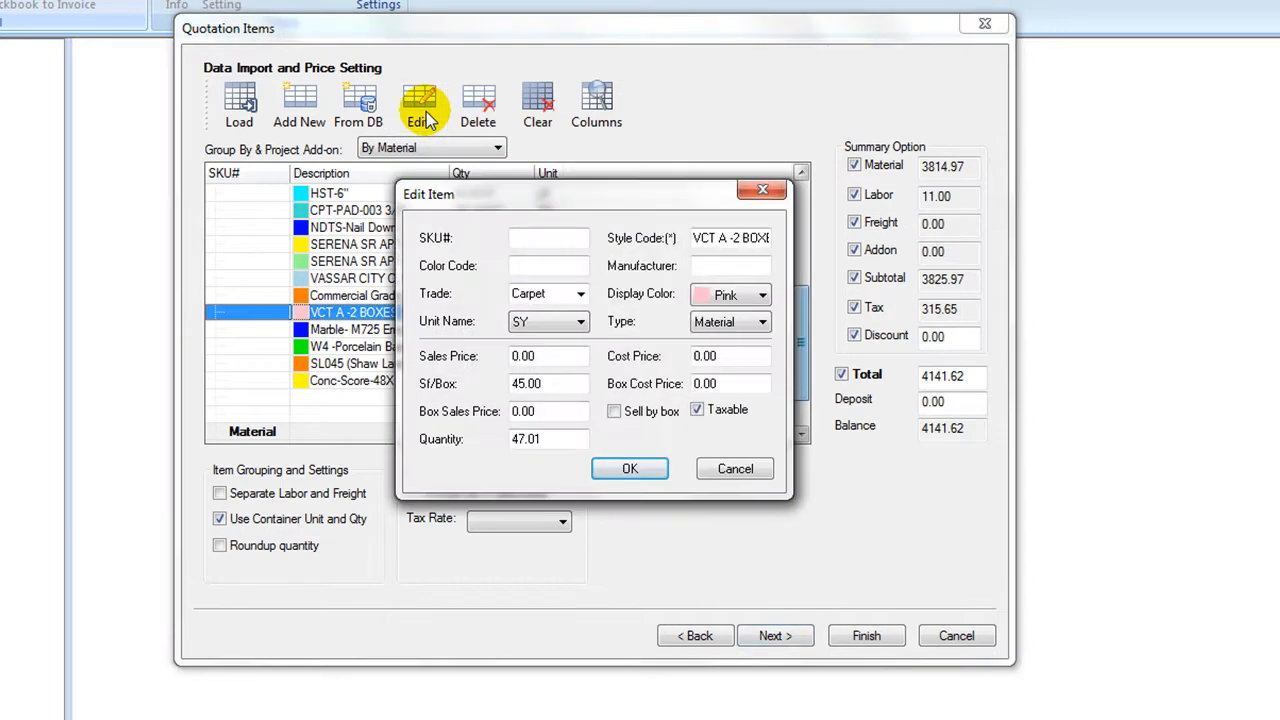
pyautogui.click(700, 356)
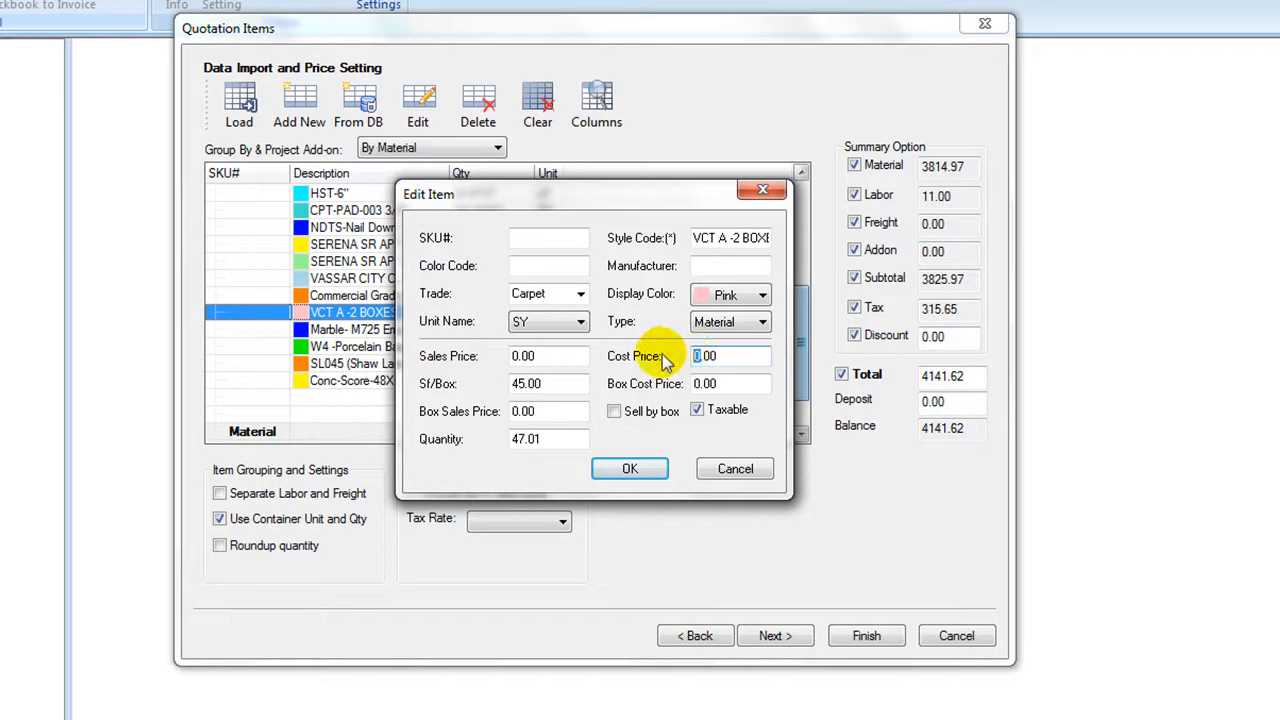
pyautogui.write('2.50')
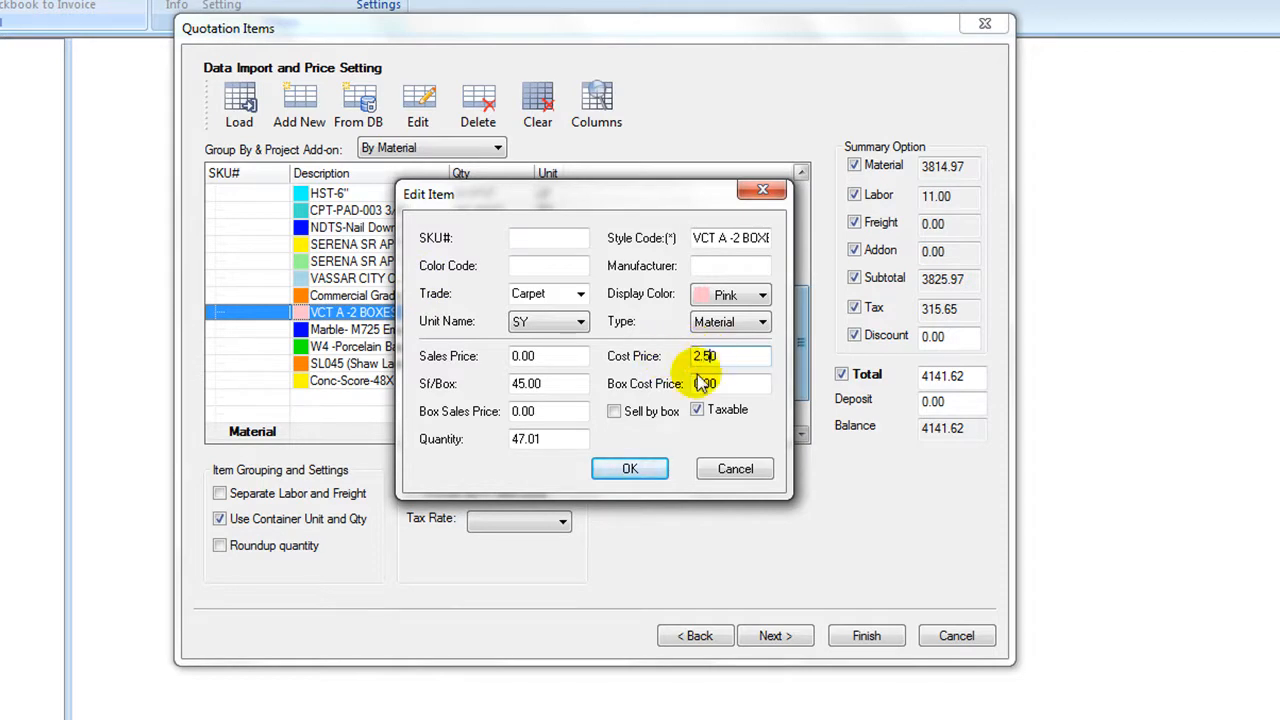
pyautogui.click(703, 384)
pyautogui.write('1.90')
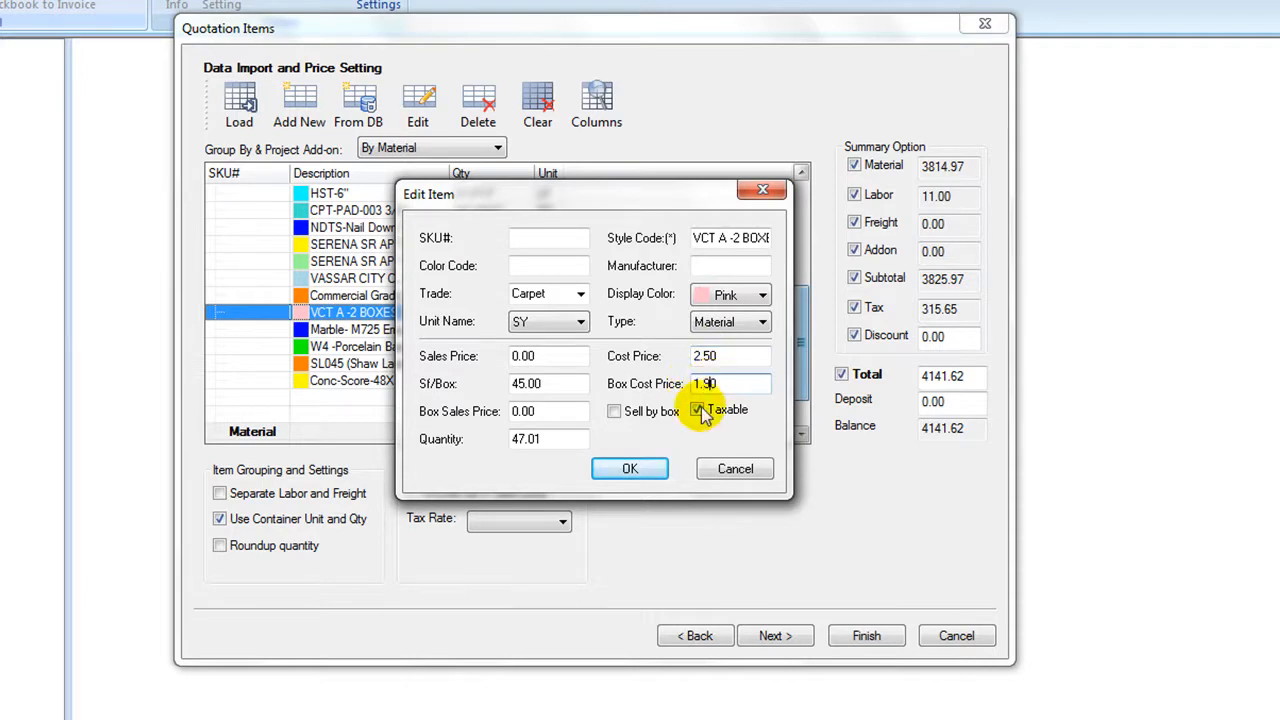
pyautogui.click(623, 469)
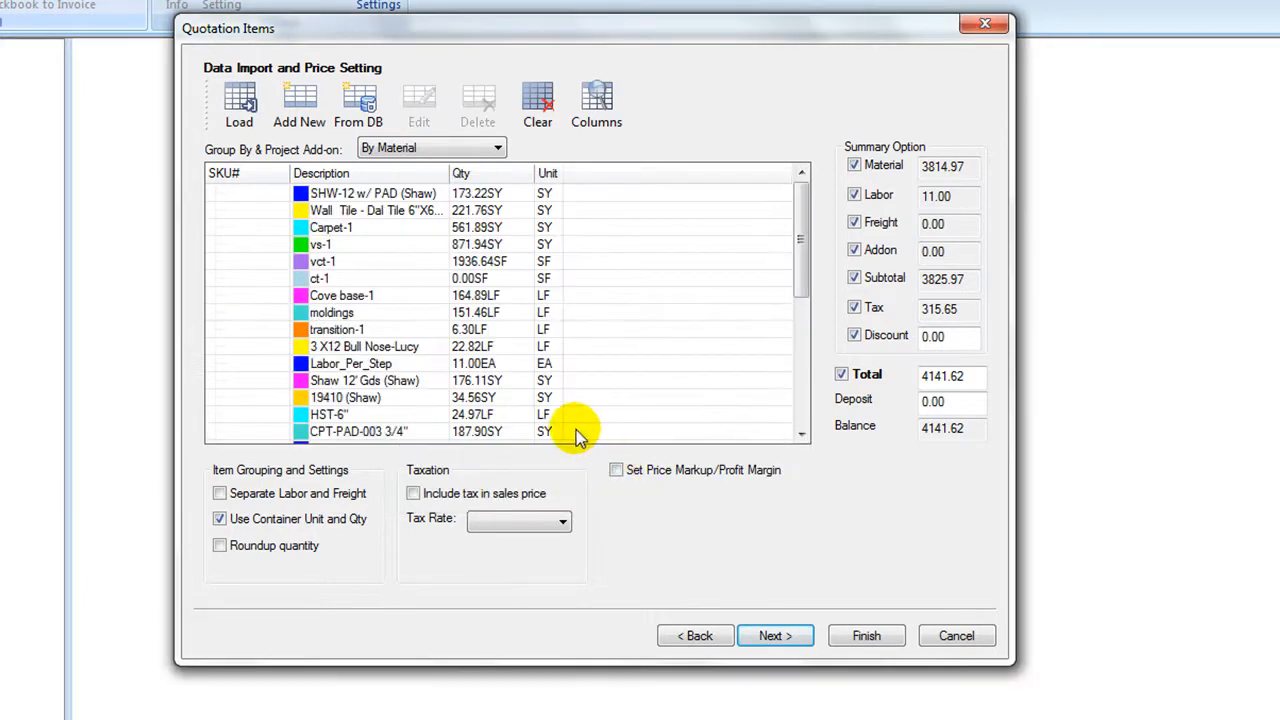
# Show the SalesPrice, TaxAmt, SalesAmt and SalesAmt + Tax columns in the quotation items table.
pyautogui.click(596, 100)
pyautogui.click(427, 227)
pyautogui.click(427, 244)
pyautogui.click(427, 261)
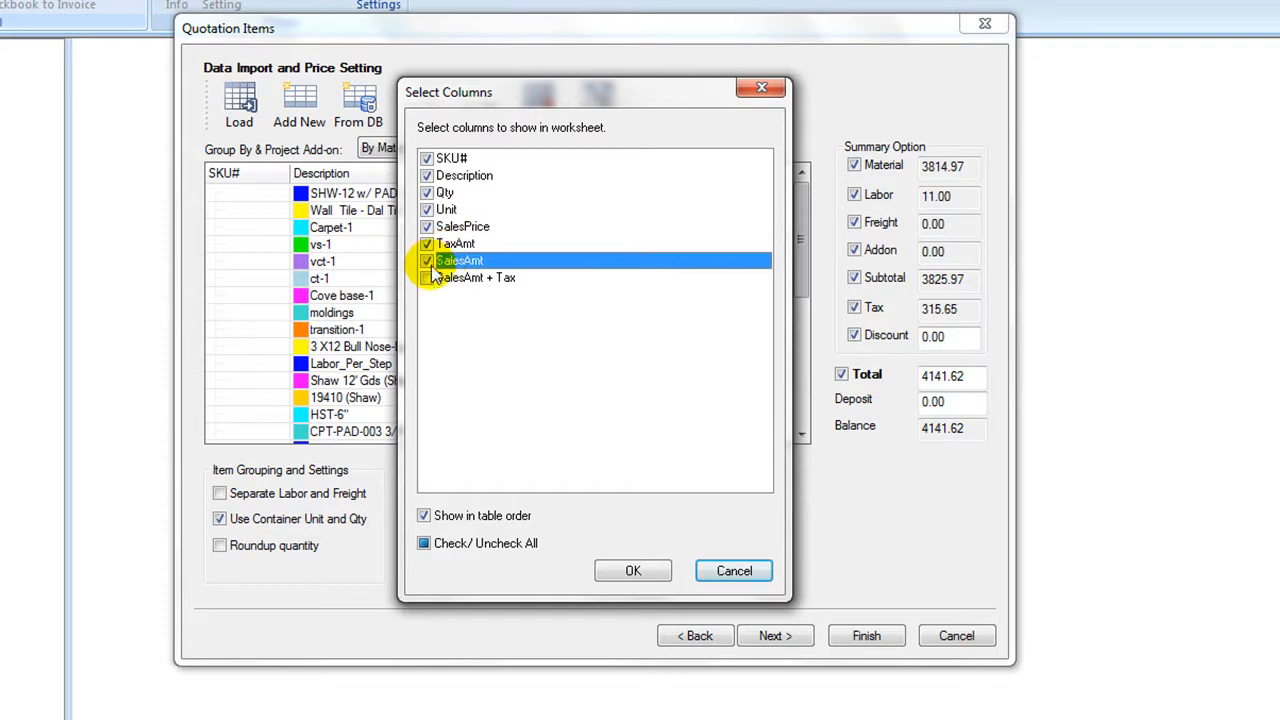
pyautogui.click(427, 278)
pyautogui.click(630, 572)
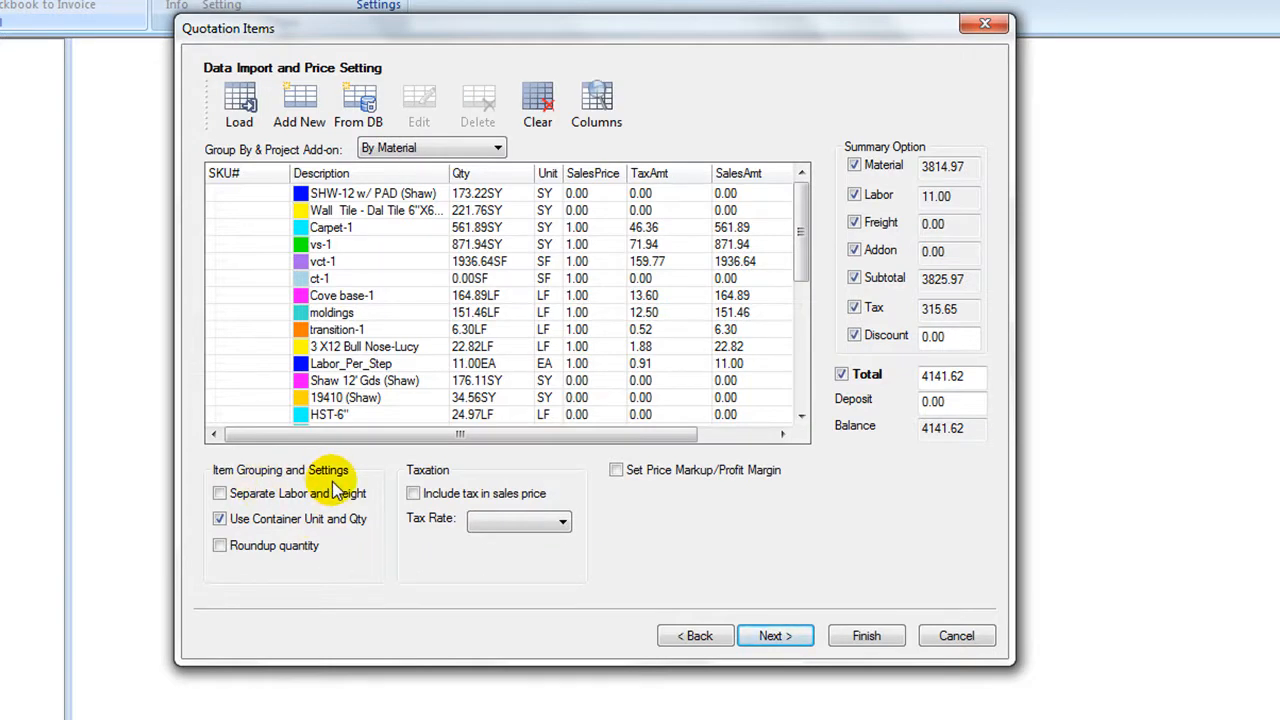
# Round up the item quantities and include tax in the sales price at the 8.25% default rate.
pyautogui.click(219, 546)
pyautogui.click(413, 493)
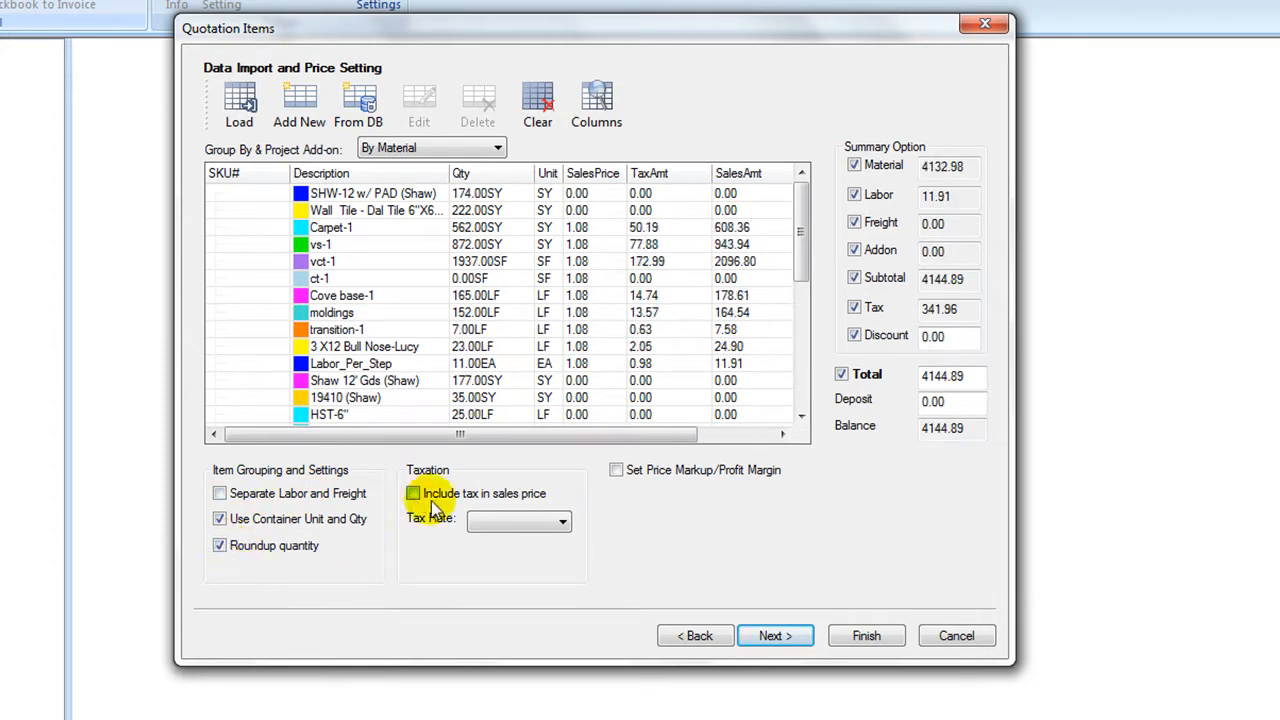
pyautogui.click(541, 533)
pyautogui.click(541, 541)
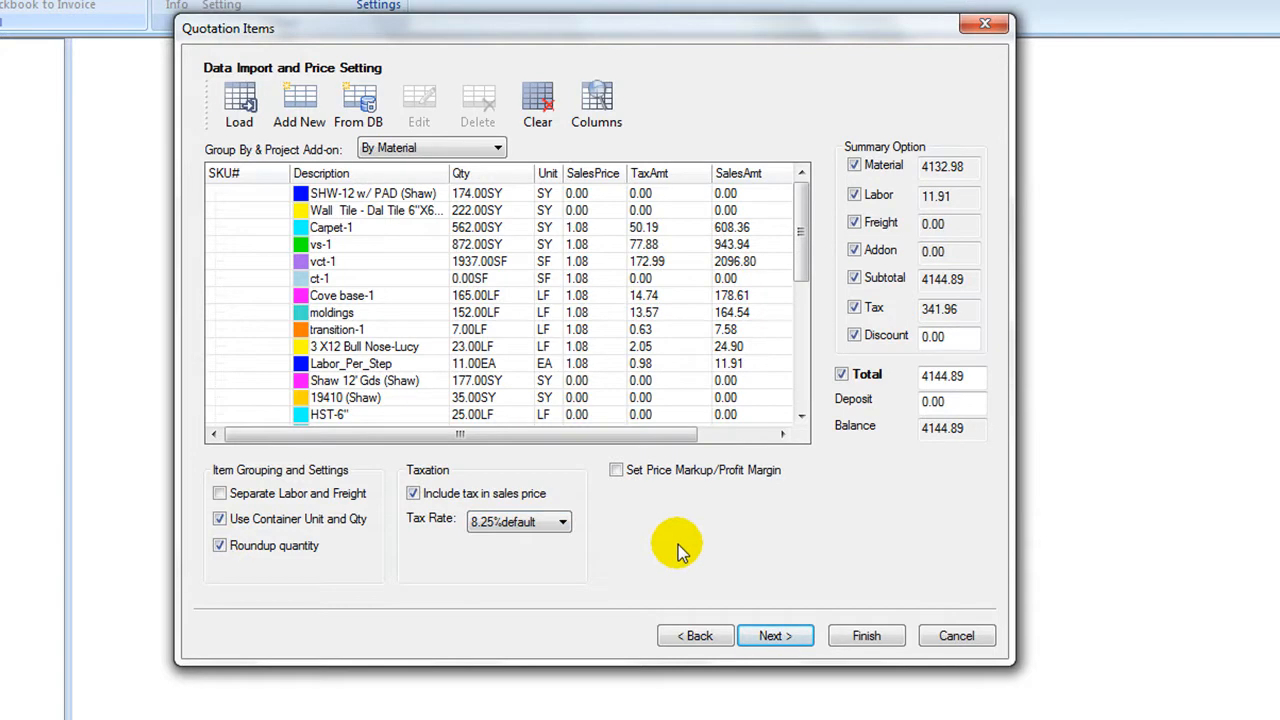
# Enable price markup and profit margin for the quotation and set the markup to 10.15%.
pyautogui.click(615, 472)
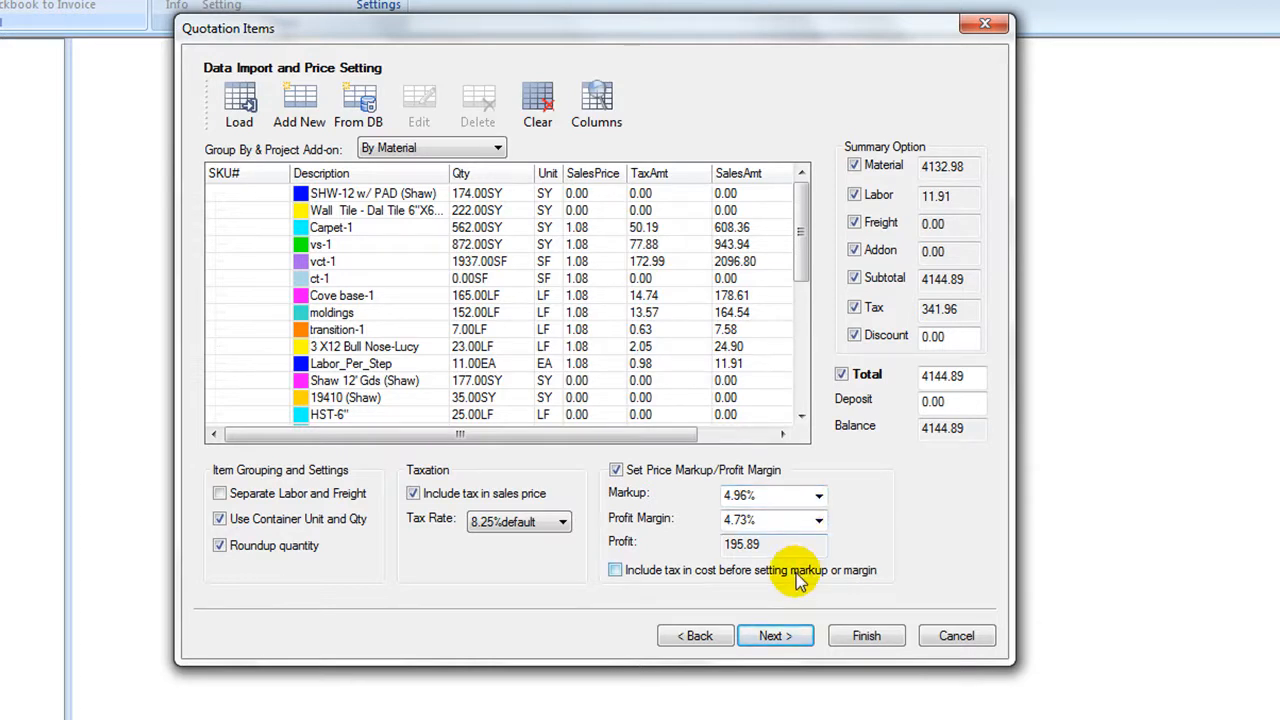
pyautogui.click(818, 496)
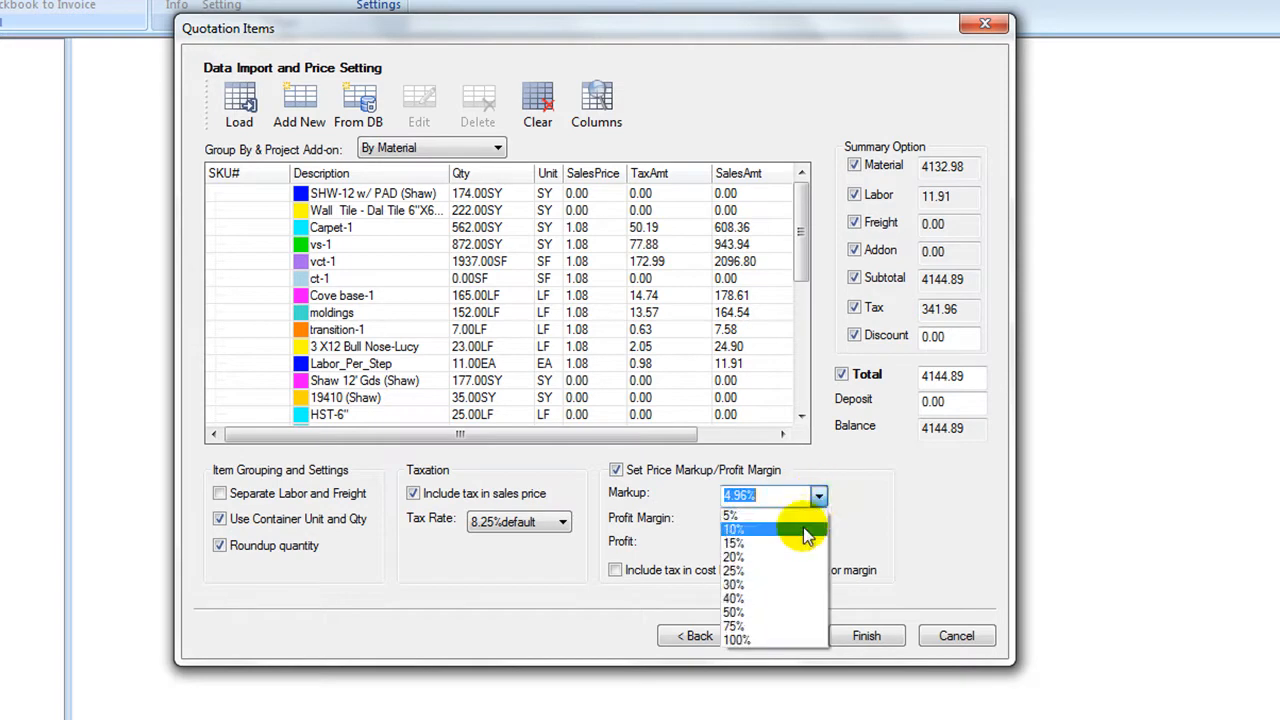
pyautogui.click(815, 528)
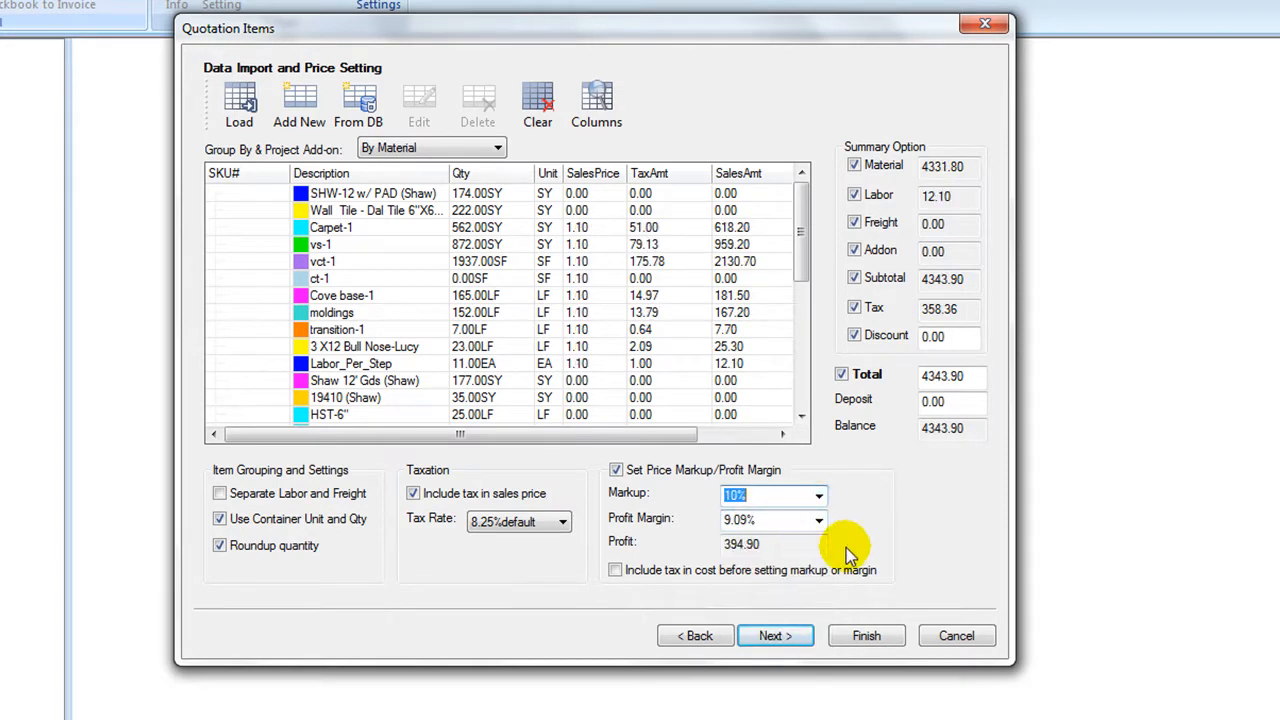
pyautogui.click(742, 495)
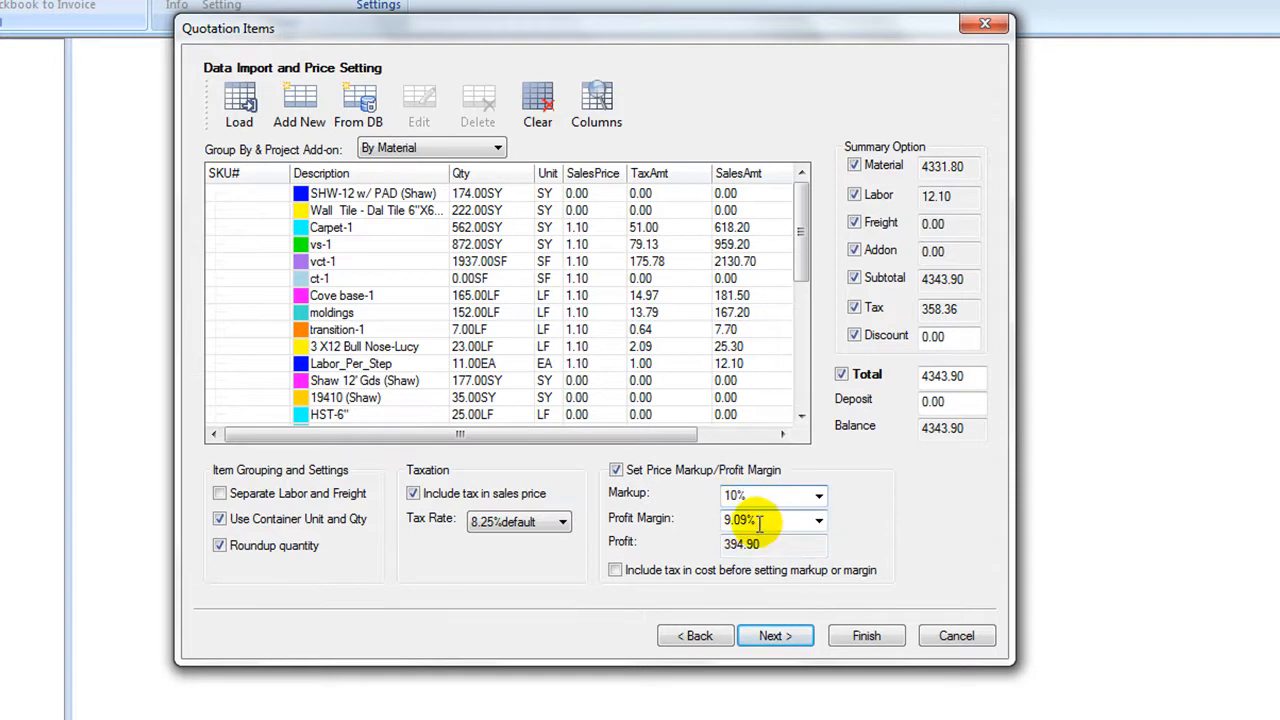
pyautogui.write('.15')
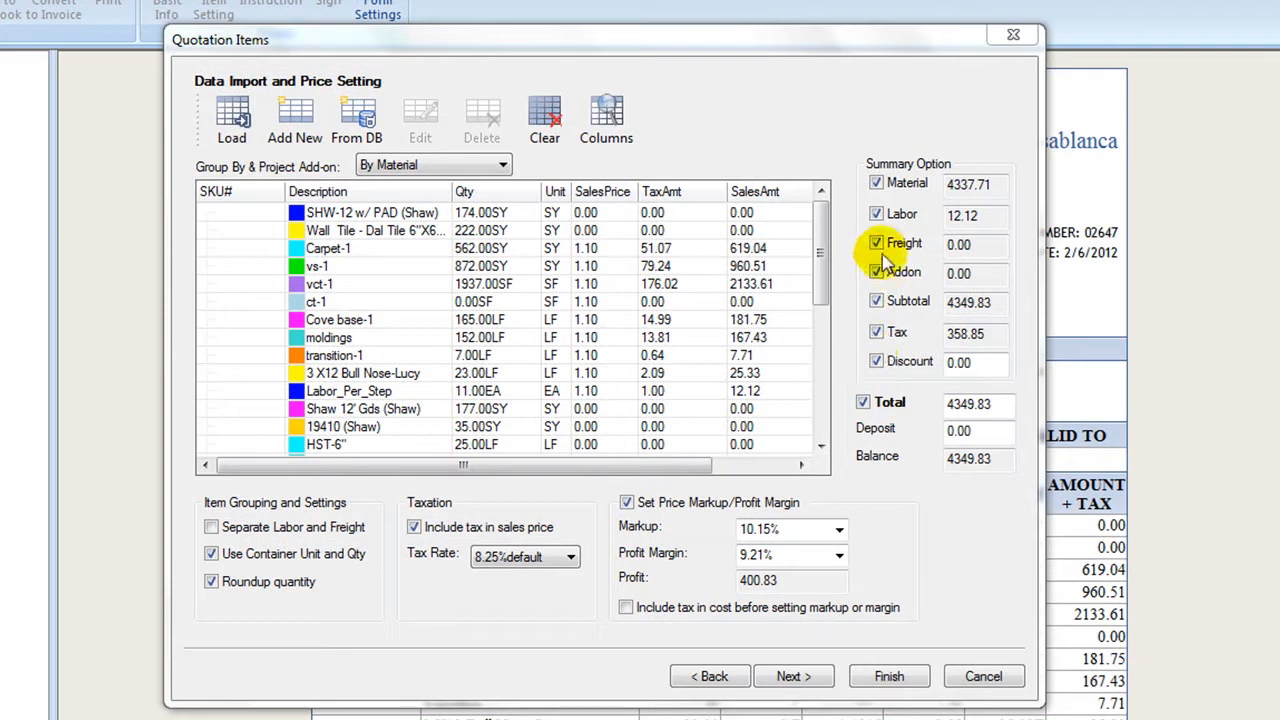
# Exclude Freight and Addon from the quotation's summary lines.
pyautogui.click(877, 244)
pyautogui.click(879, 273)
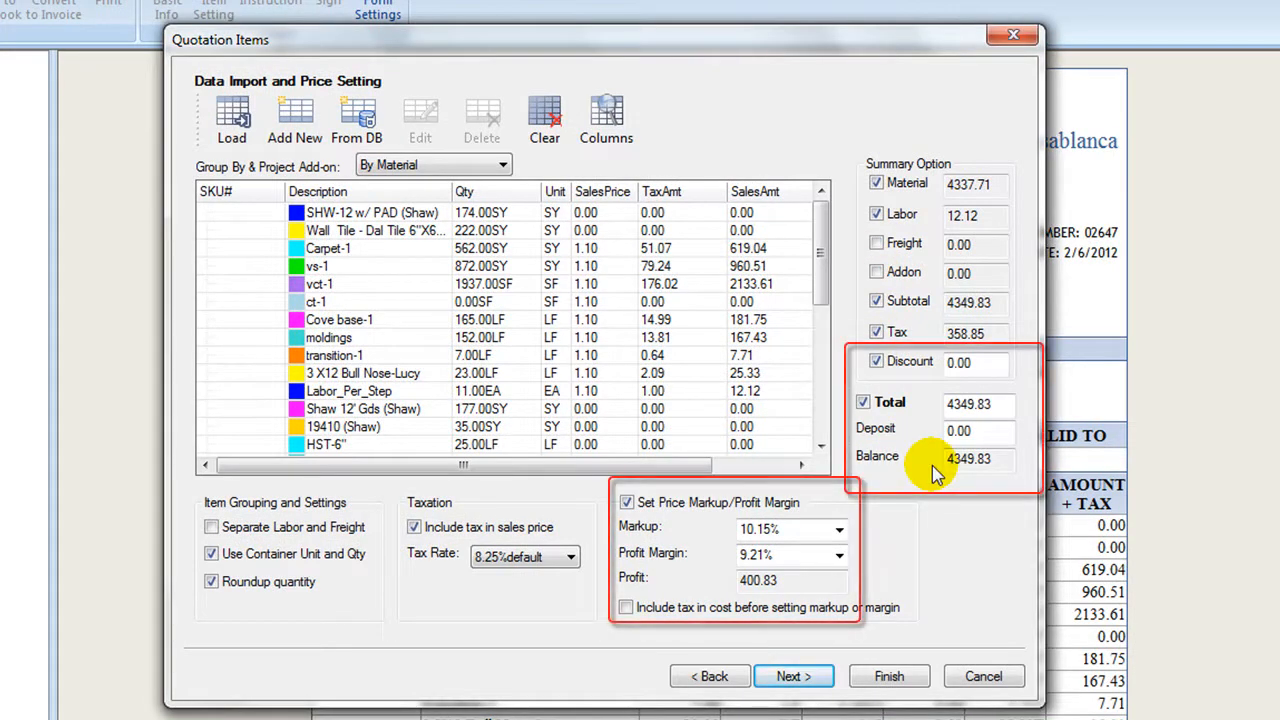
# Set the quotation total to 4350.00.
pyautogui.doubleClick(1006, 405)
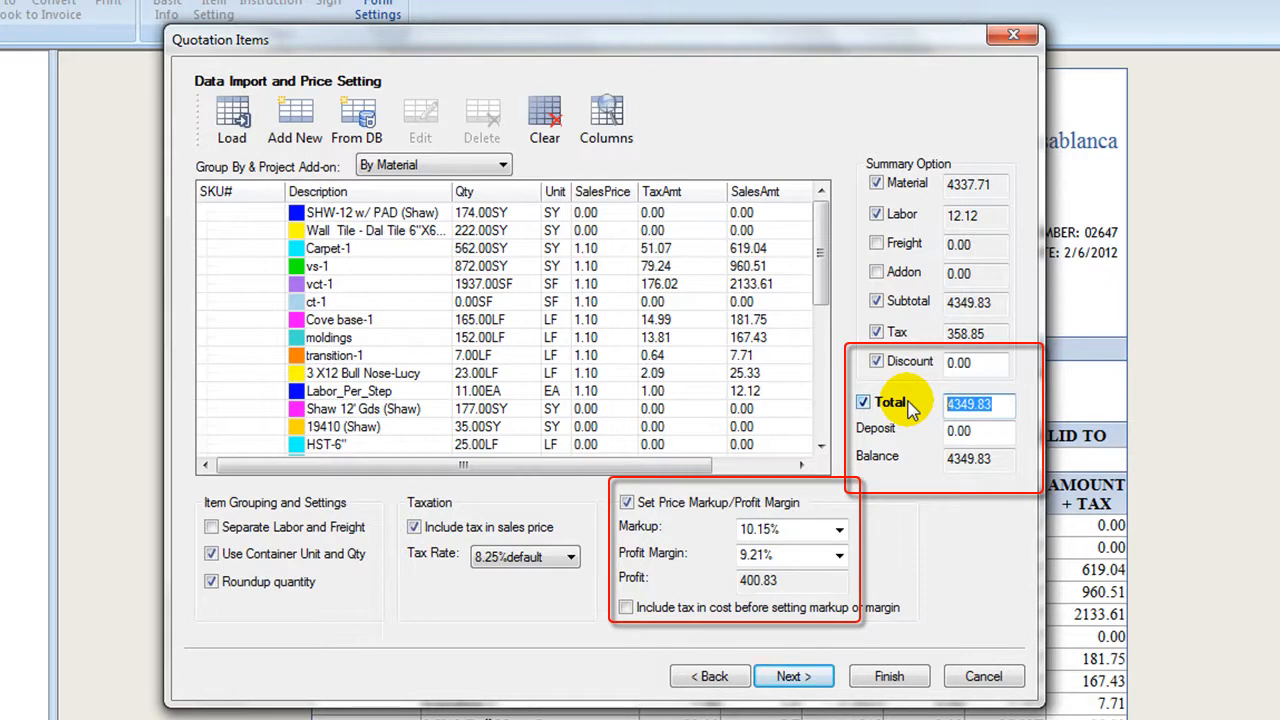
pyautogui.write('4350.00')
# Set the discount to 200 and the deposit to 500, and continue to the instruction and terms.
pyautogui.moveTo(1000, 363); pyautogui.dragTo(940, 362)
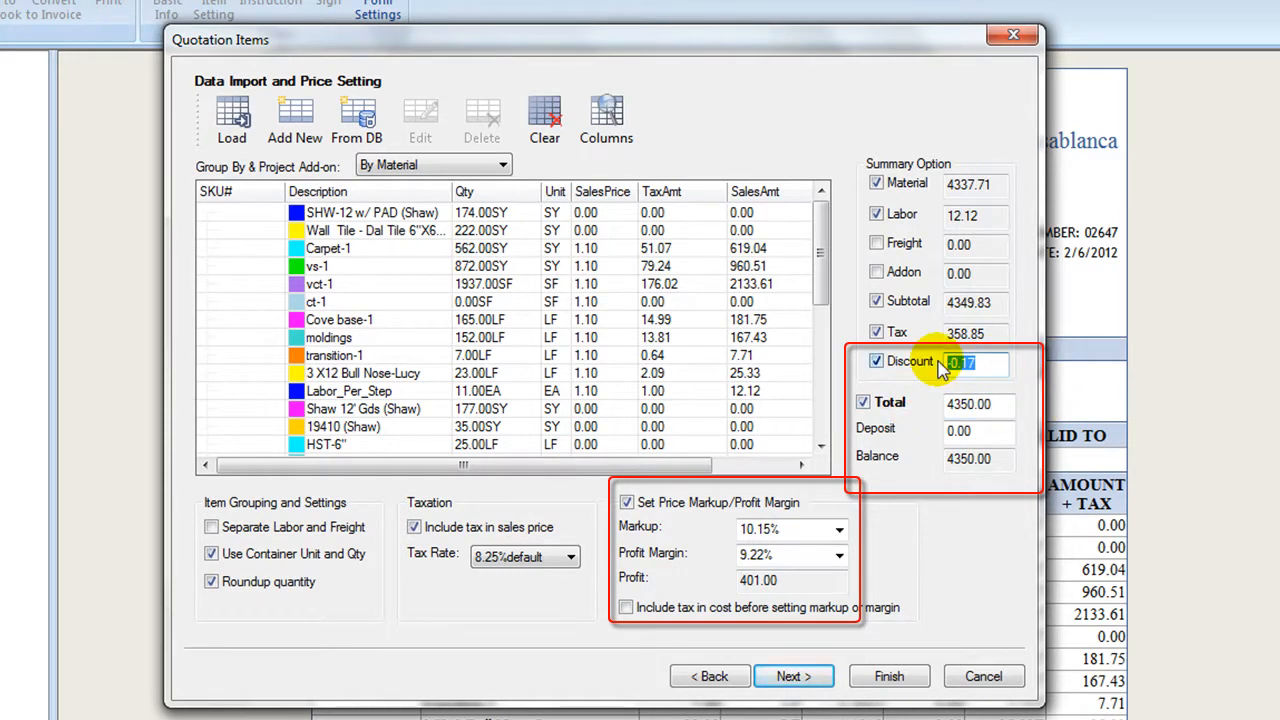
pyautogui.write('200')
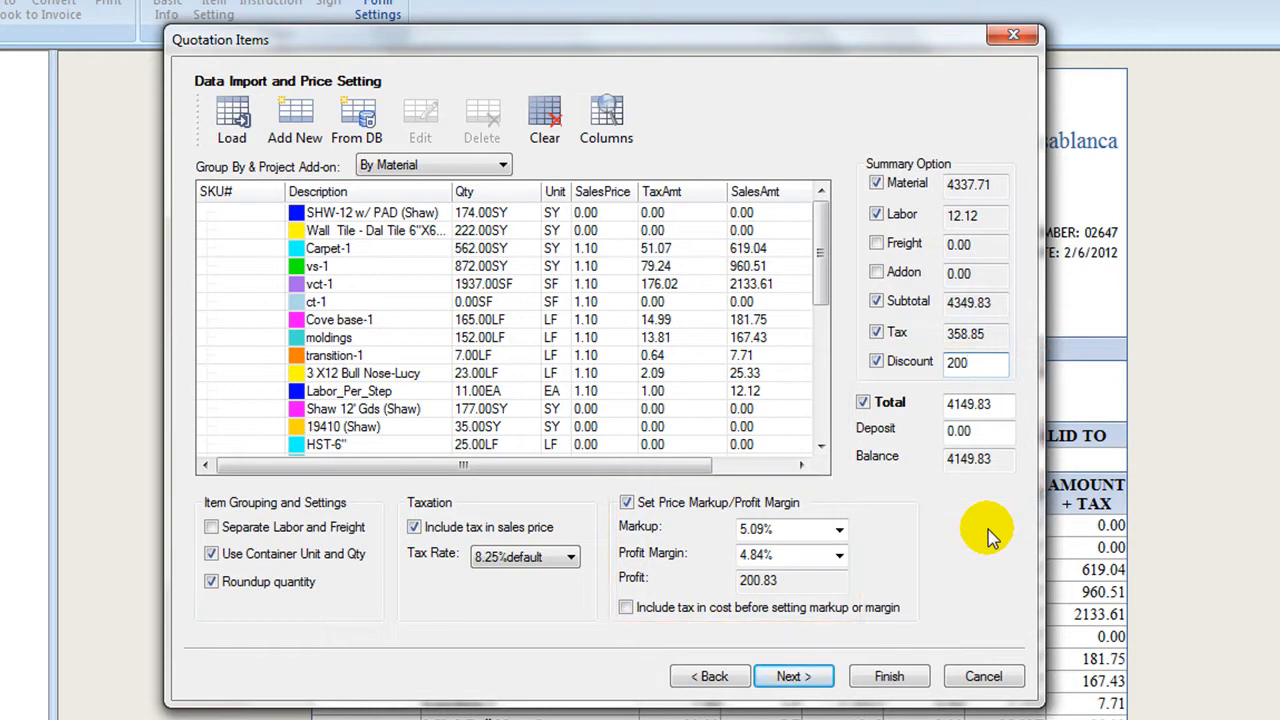
pyautogui.click(976, 433)
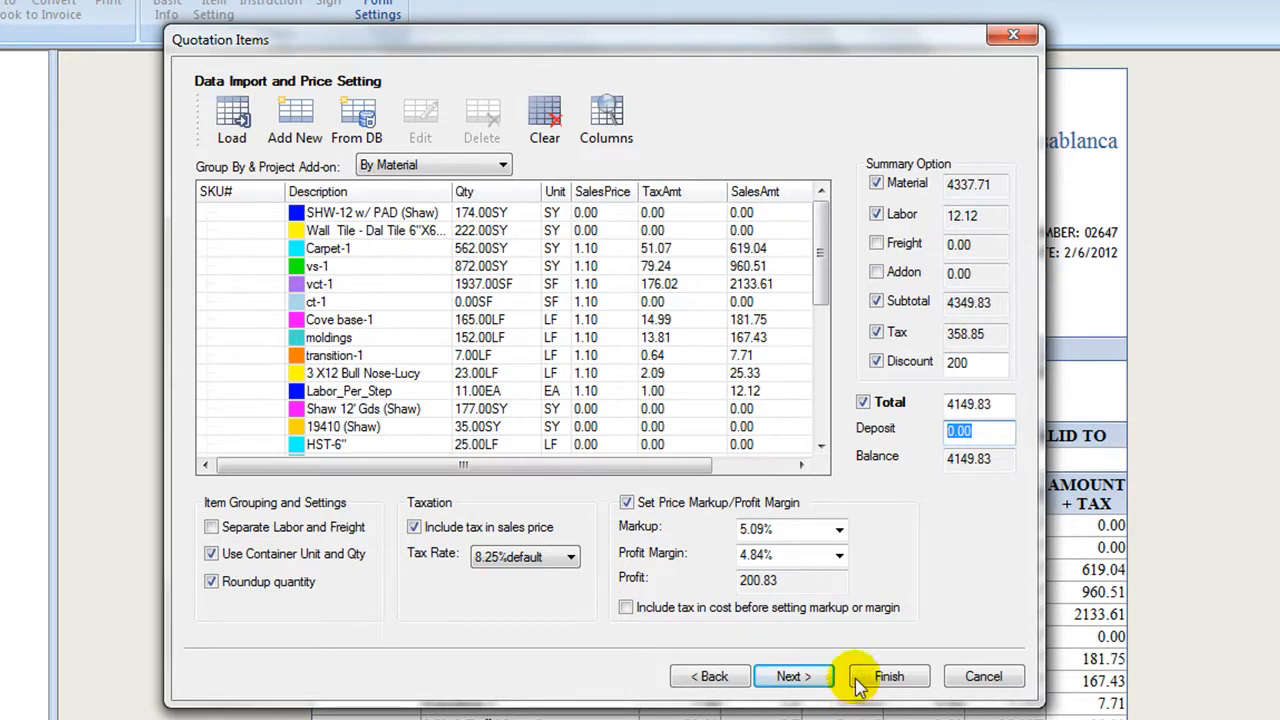
pyautogui.write('500')
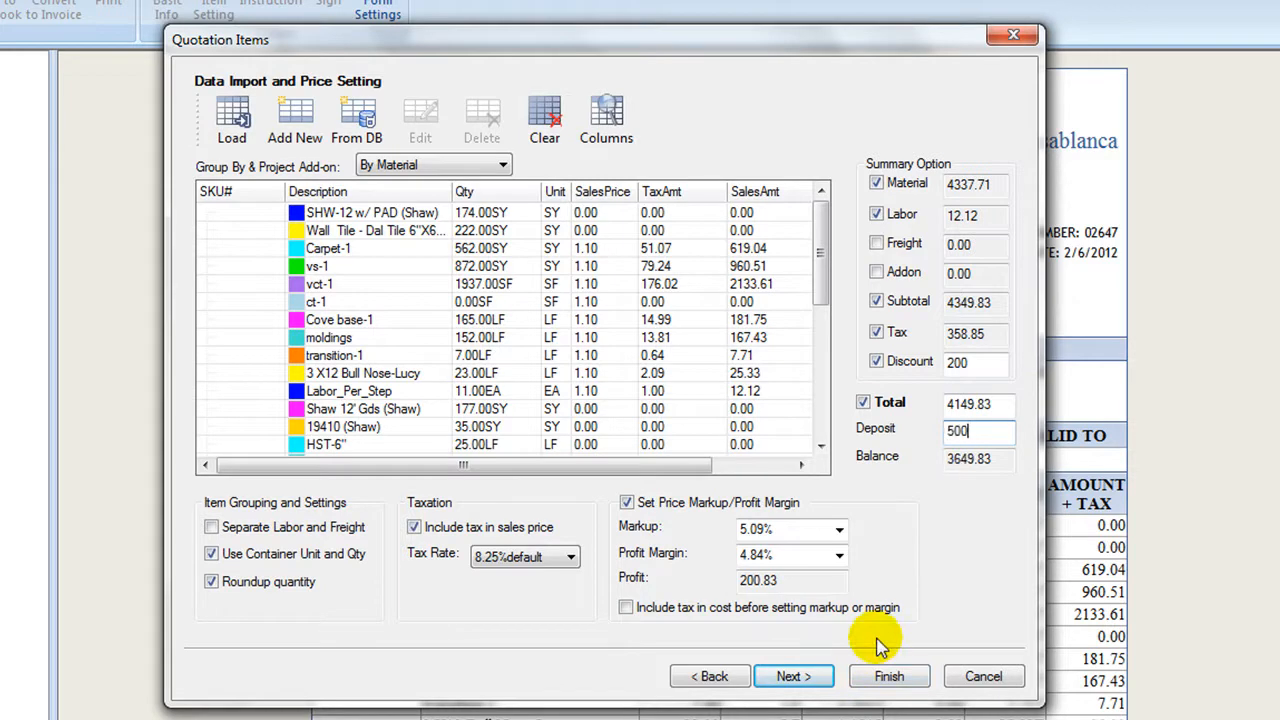
pyautogui.click(798, 679)
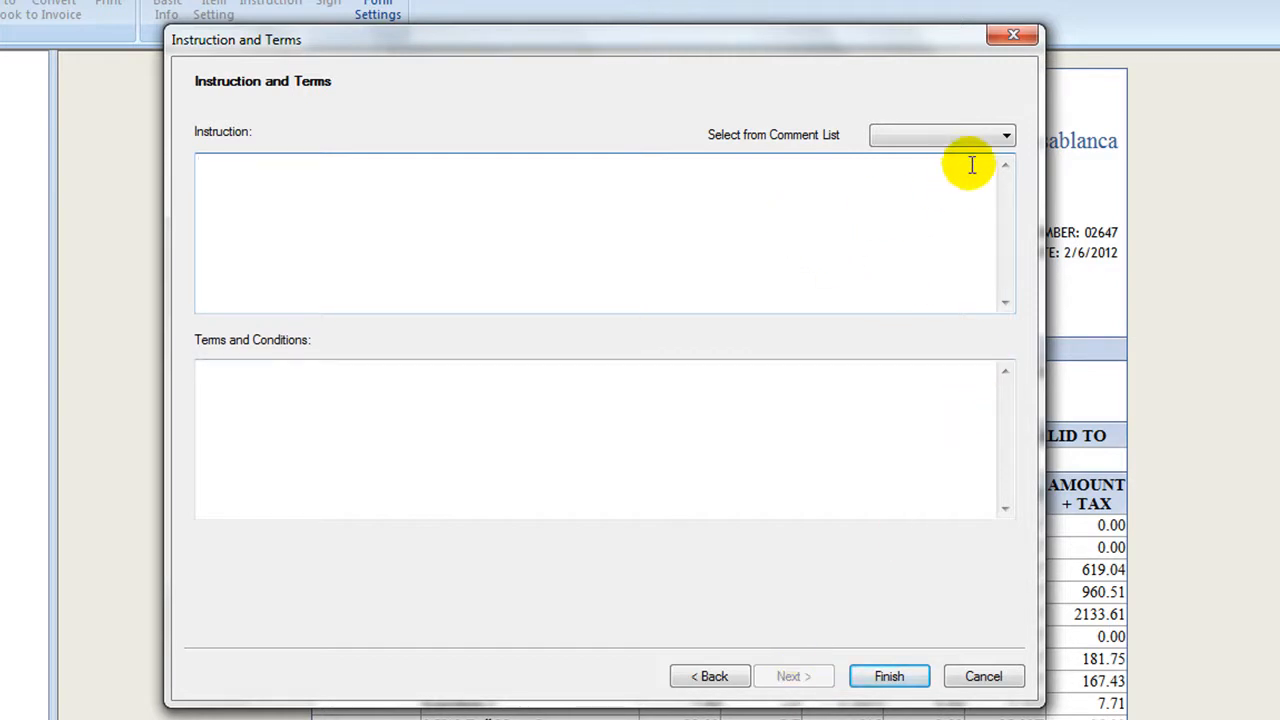
# Fill the instruction with the saved comment "Please attach photo to room No.25" and go to the Terms and Conditions text.
pyautogui.click(995, 140)
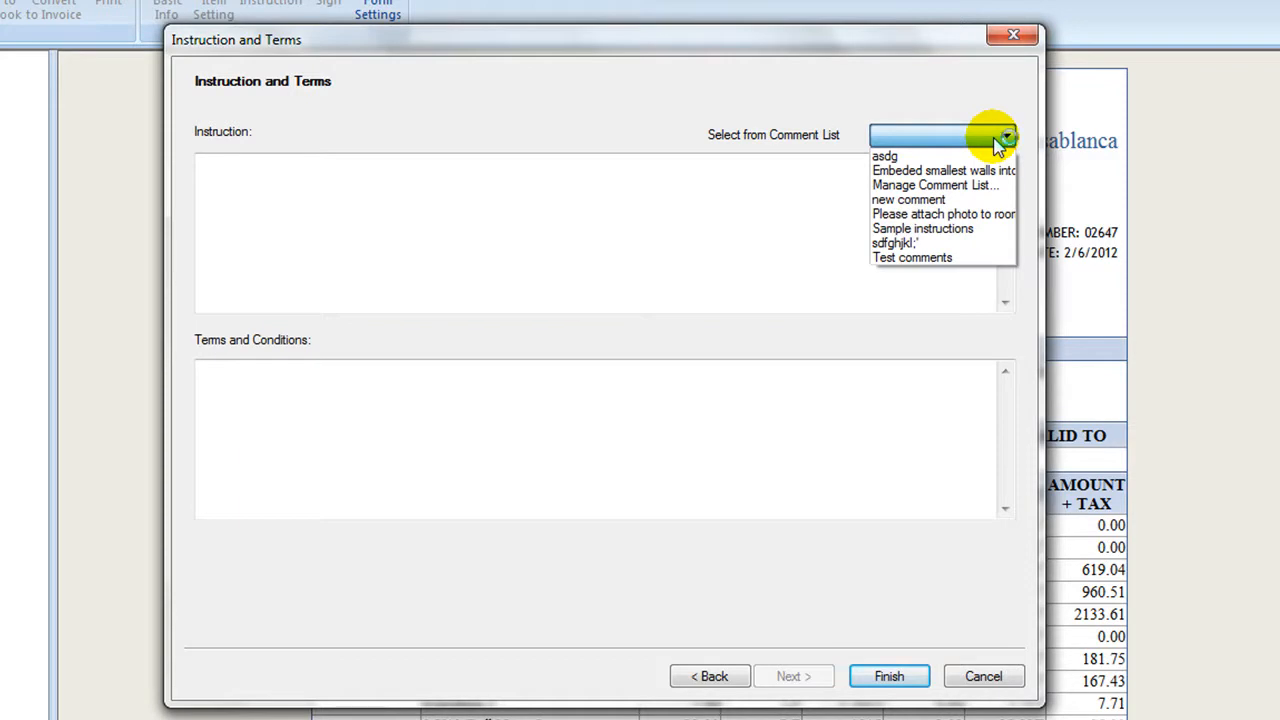
pyautogui.click(987, 216)
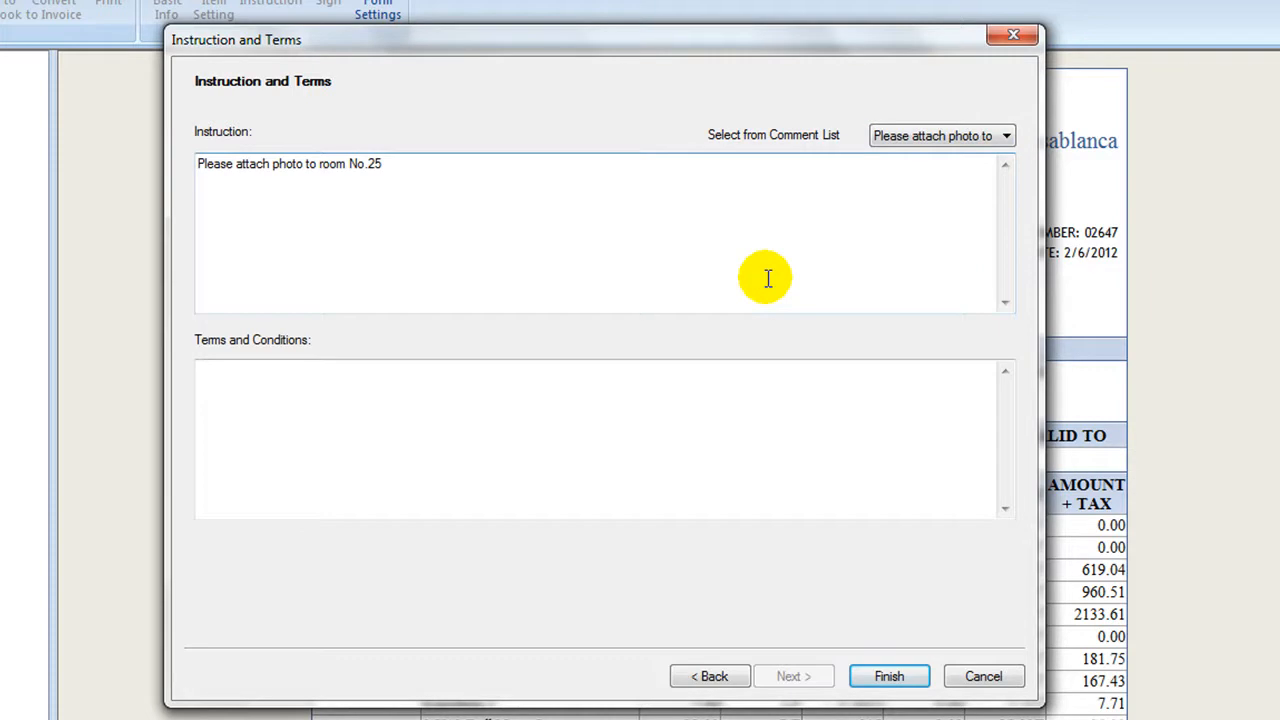
pyautogui.click(633, 403)
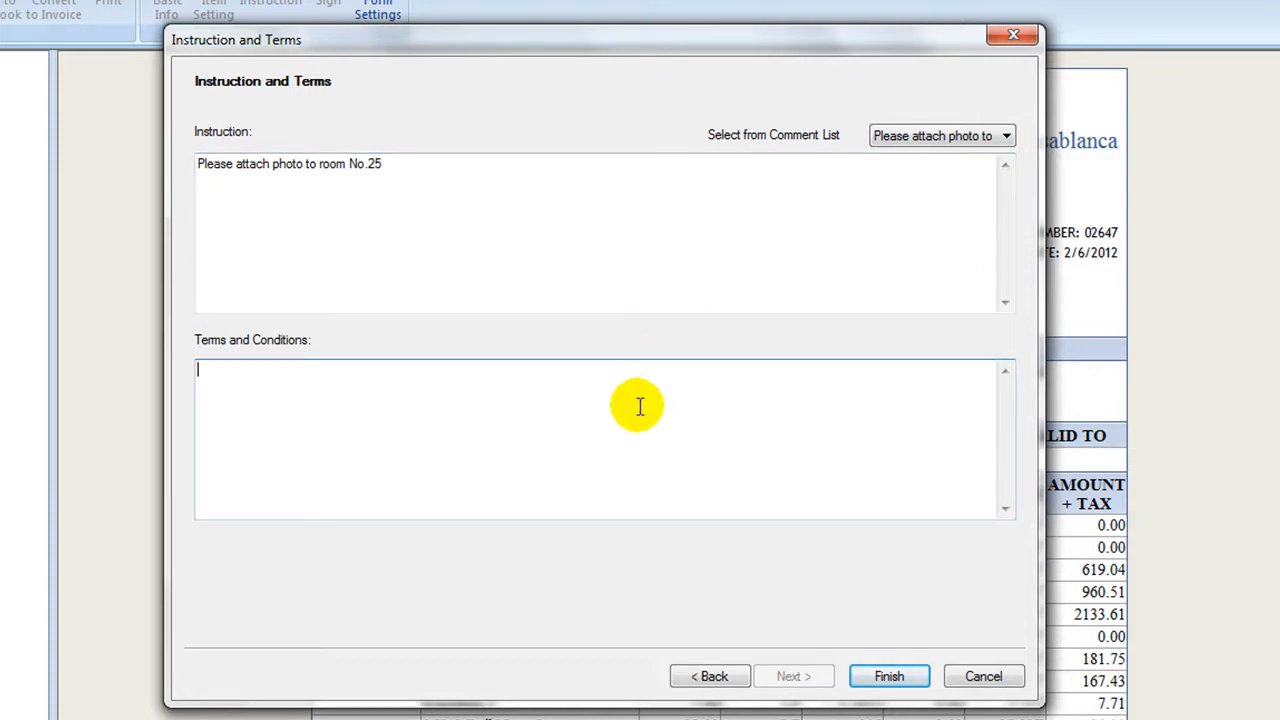
# Enter "Test Terms" as the terms and conditions and finish the quotation.
pyautogui.write('Test Terms')
pyautogui.click(868, 660)
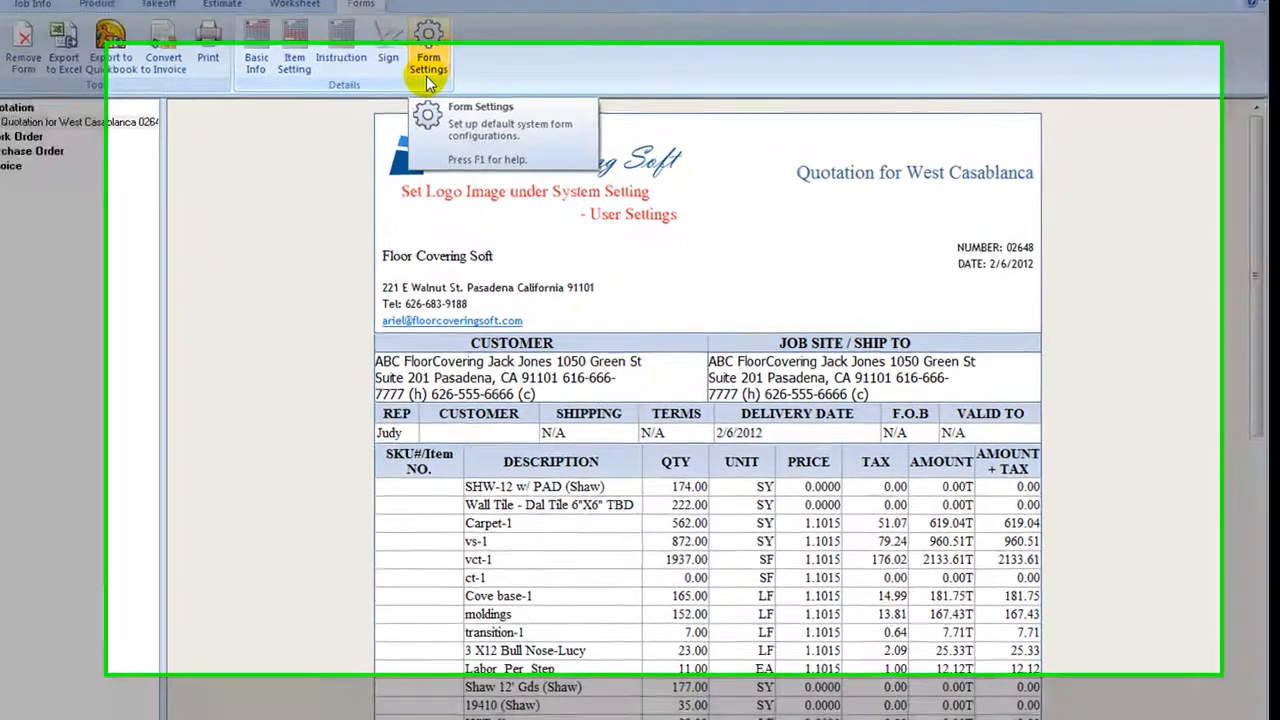
# Review the order form settings for titles, serial numbers, taglines and terms, and close them without edits.
pyautogui.click(449, 85)
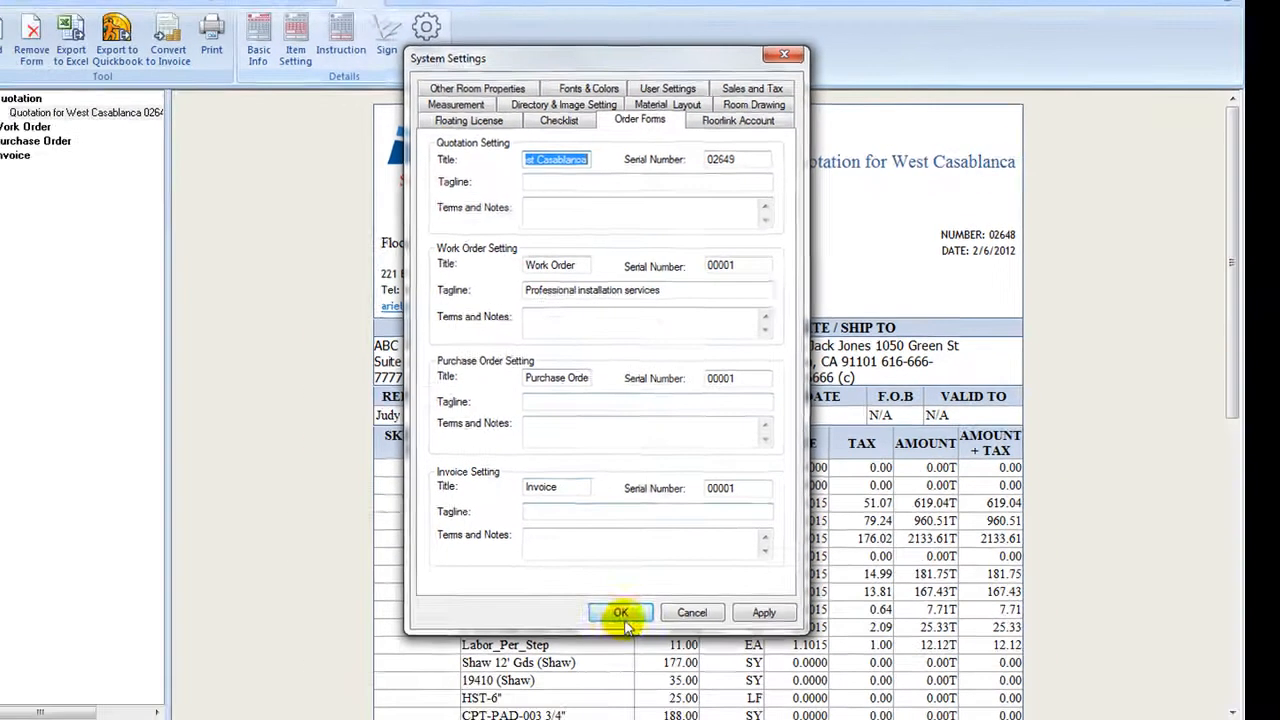
pyautogui.click(610, 641)
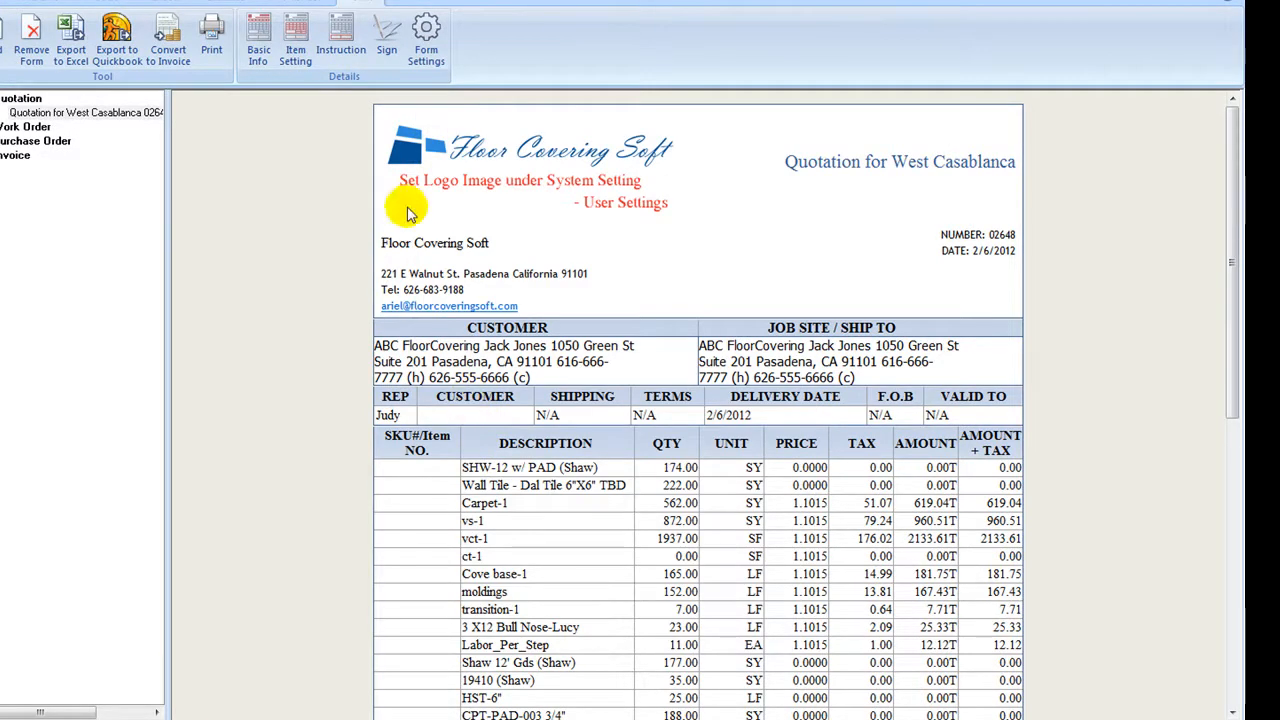
# Draw the customer's handwritten signature for the quotation and apply it to the customer acceptance and approval section.
pyautogui.click(386, 38)
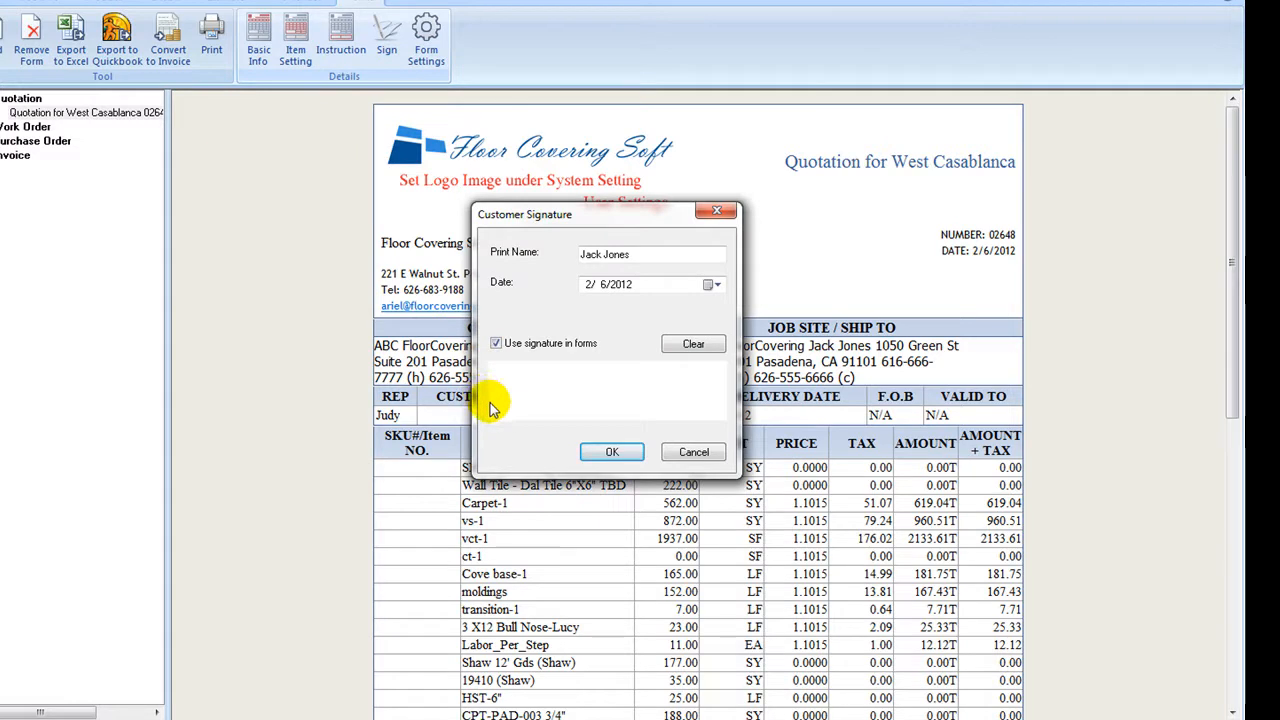
pyautogui.moveTo(497, 385)
pyautogui.mouseDown()
pyautogui.moveTo(557, 385)
pyautogui.moveTo(526, 408)
pyautogui.moveTo(594, 407)
pyautogui.moveTo(614, 382)
pyautogui.moveTo(626, 402)
pyautogui.moveTo(659, 404)
pyautogui.mouseUp()
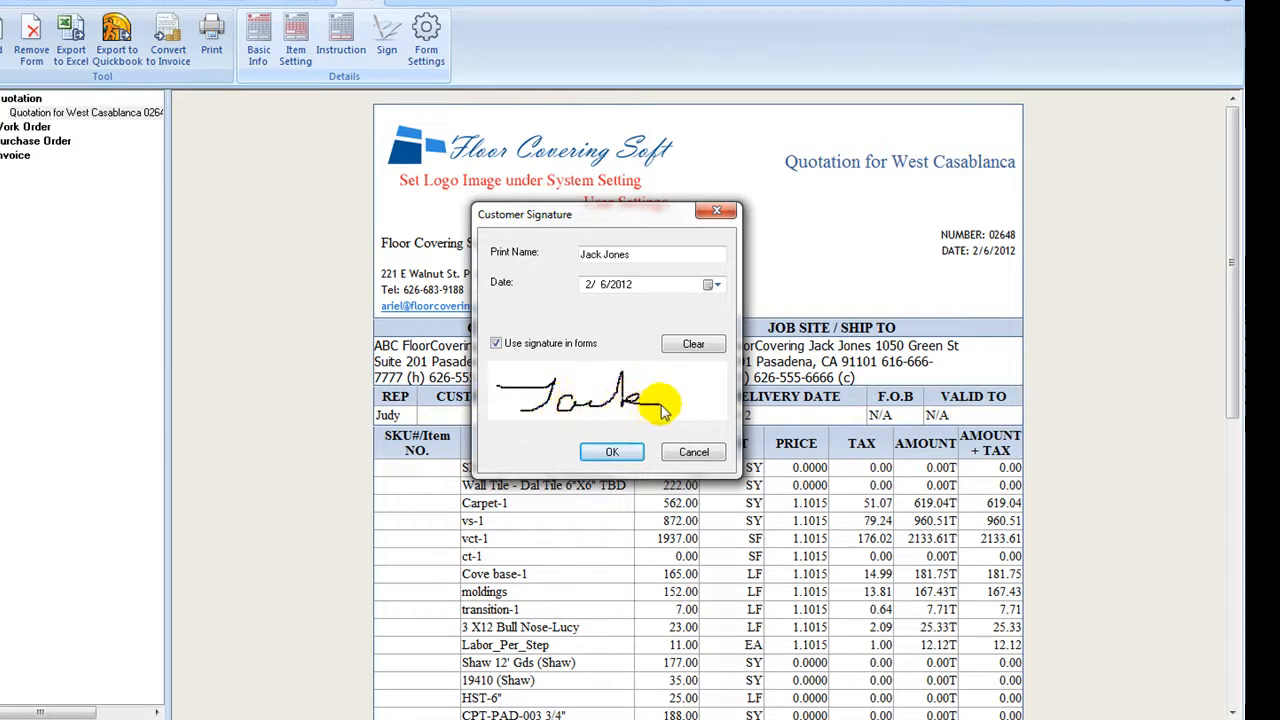
pyautogui.click(606, 451)
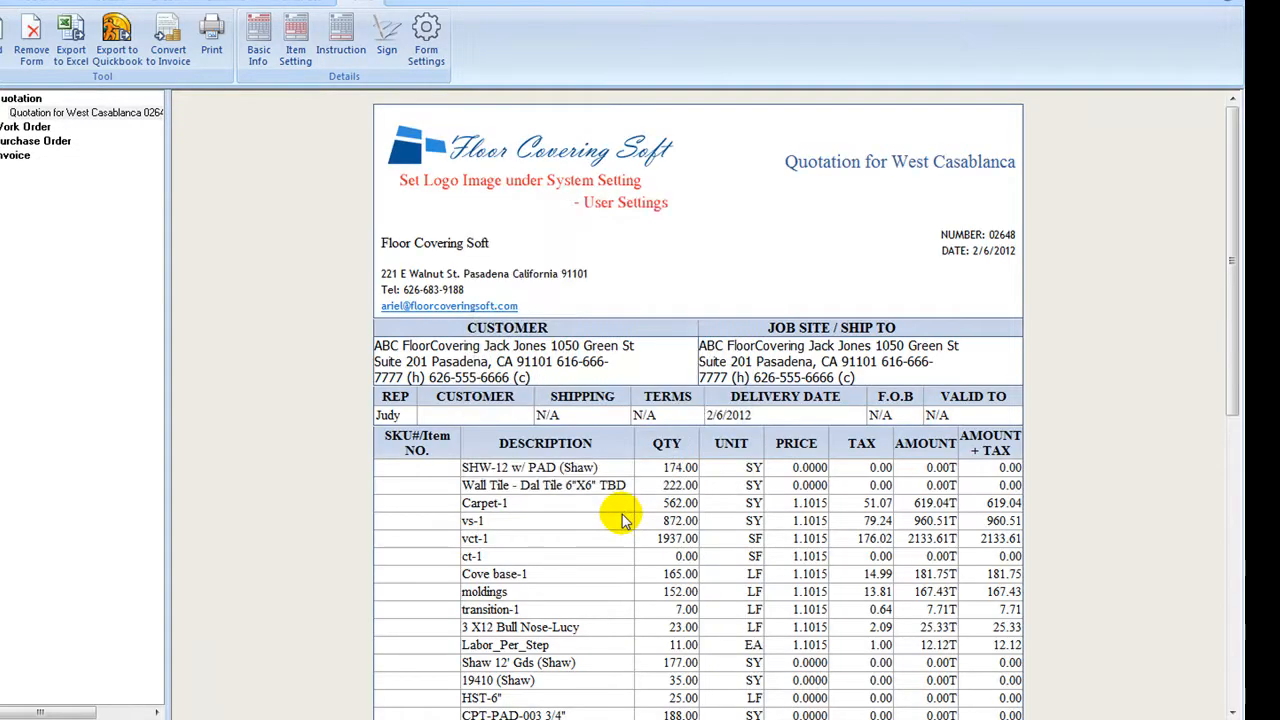
pyautogui.moveTo(1234, 362); pyautogui.dragTo(1233, 655)
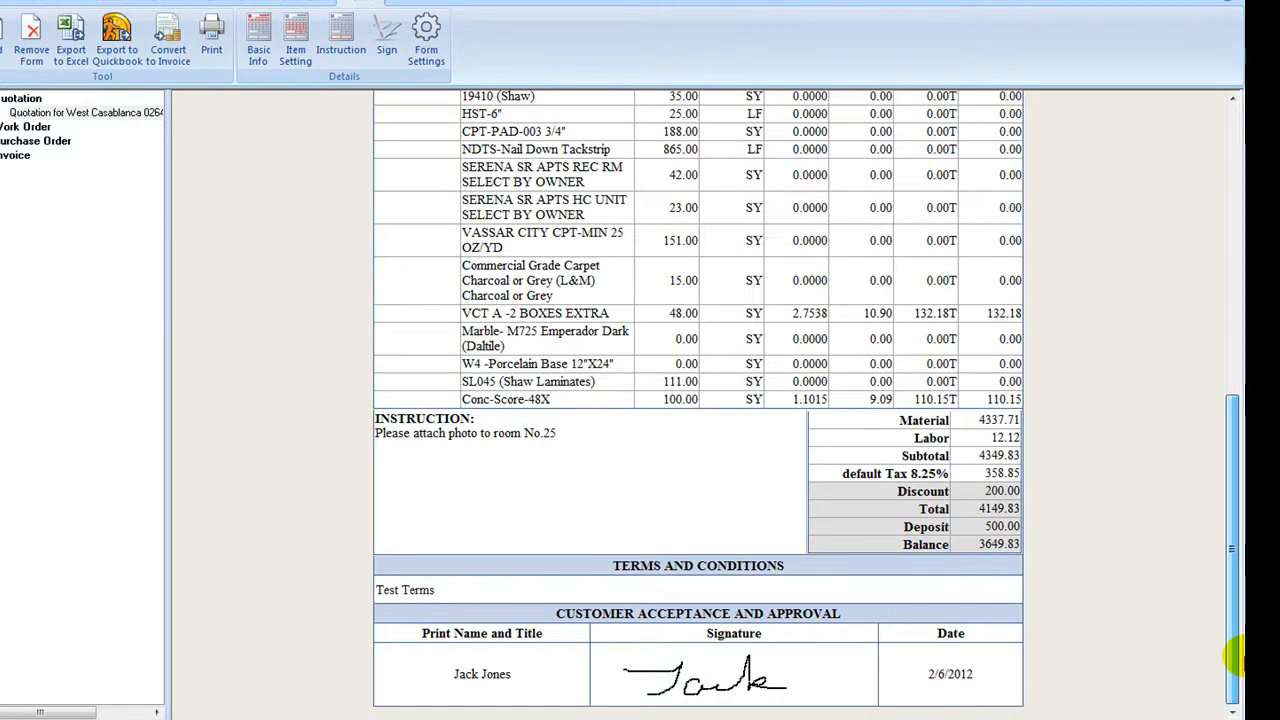